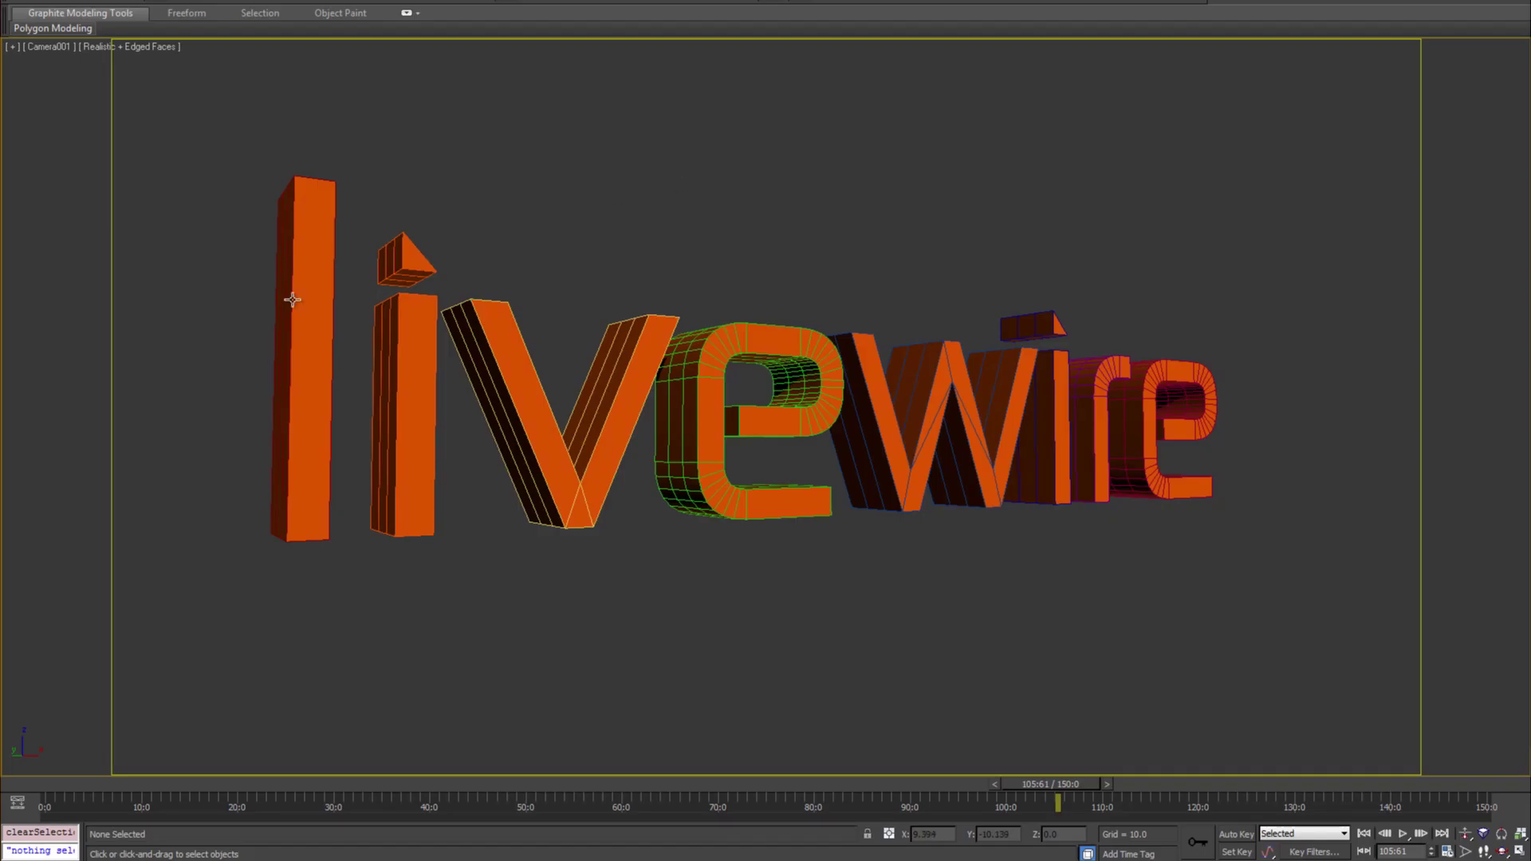
# Give the 'l' letter its own G-Buffer Object ID of 1 in Object Properties
pyautogui.click(299, 299)
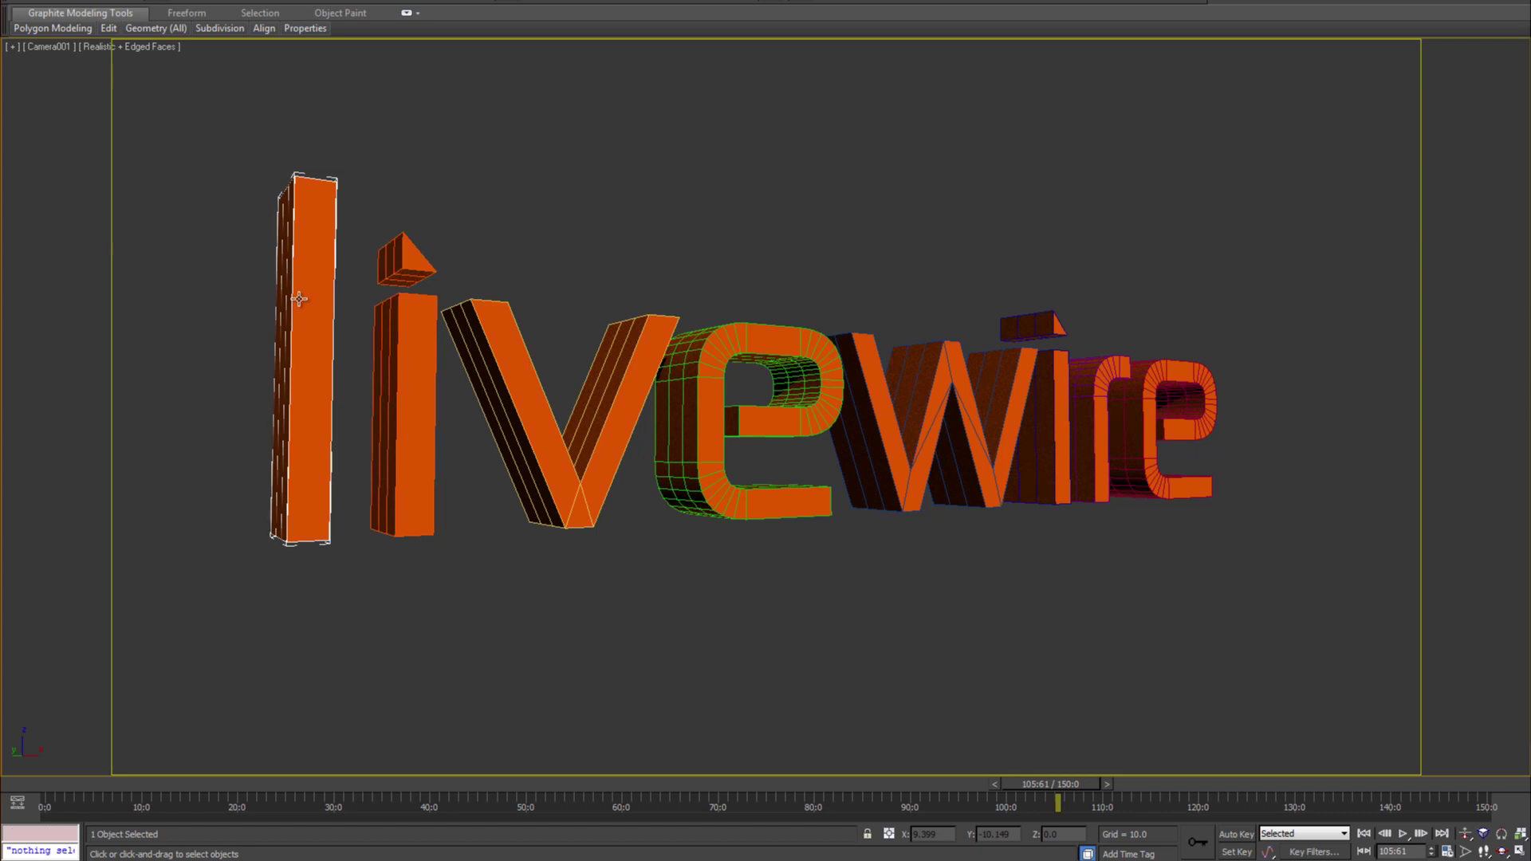
pyautogui.click(413, 328)
pyautogui.click(504, 356)
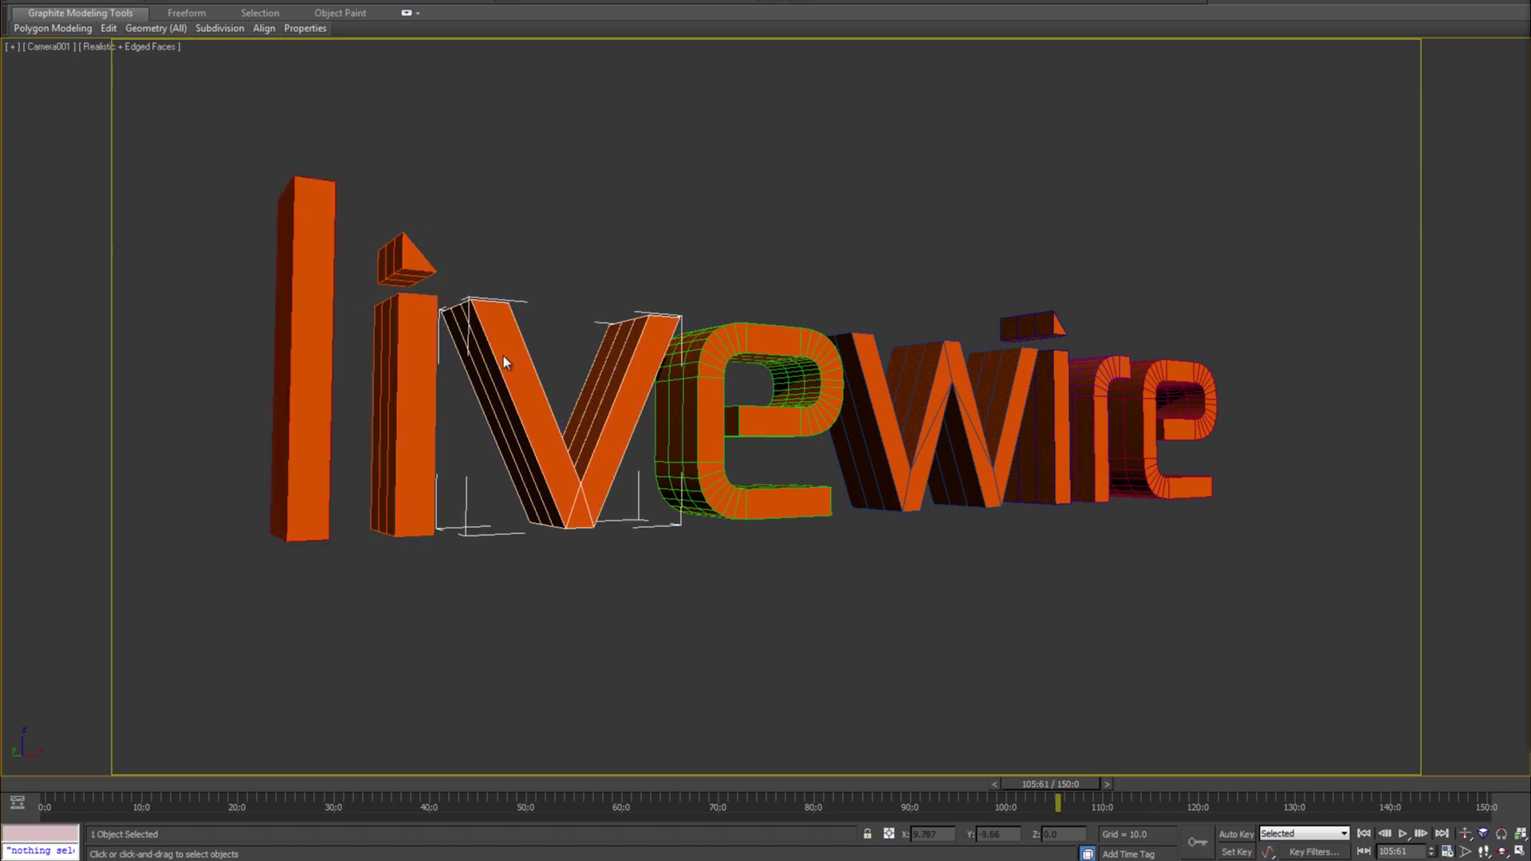
pyautogui.click(715, 388)
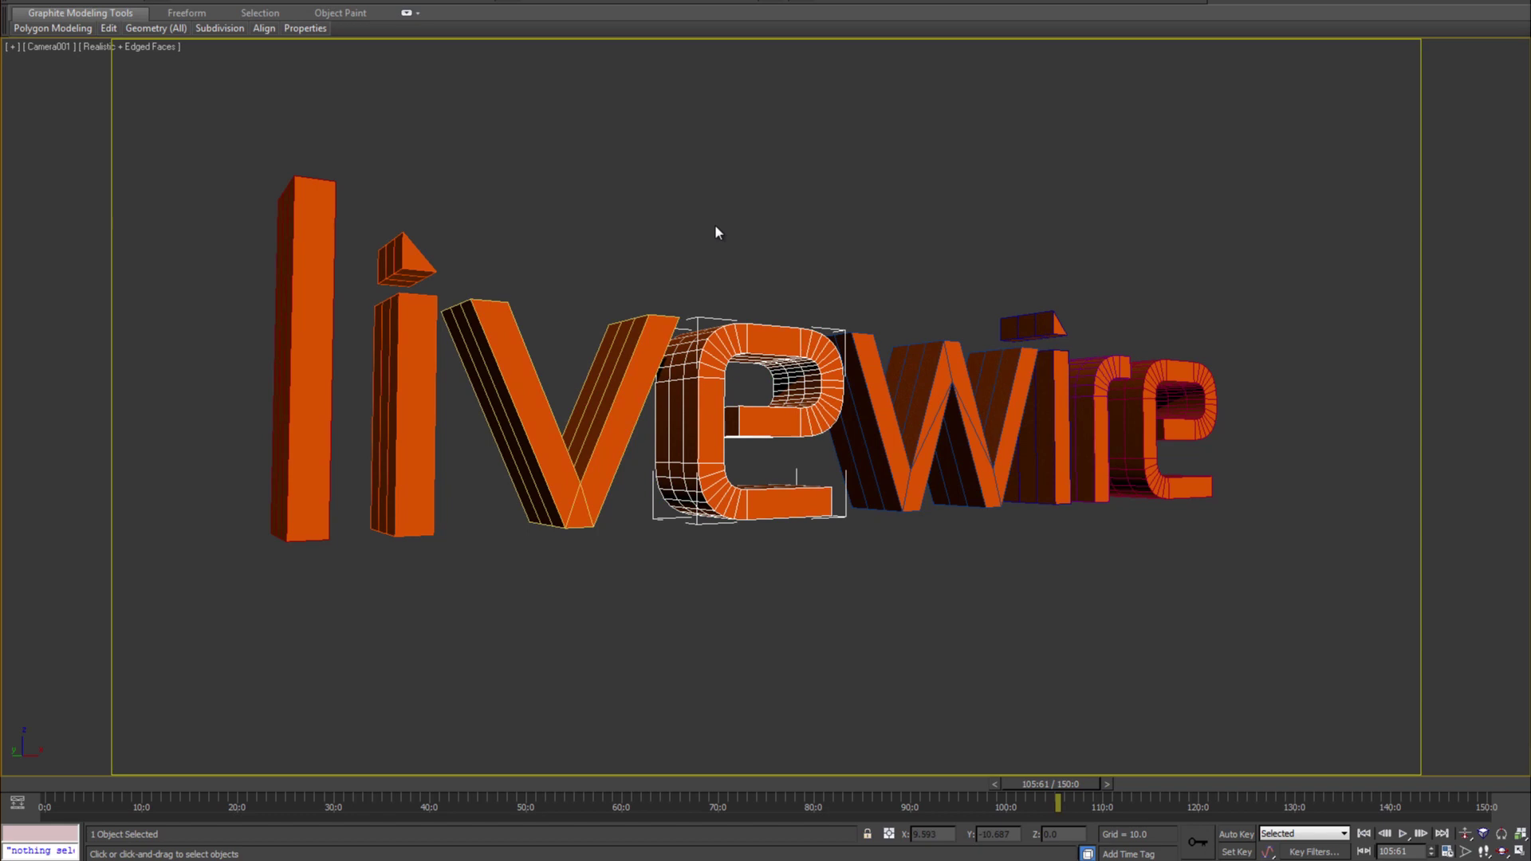
pyautogui.click(310, 298)
pyautogui.rightClick(310, 276)
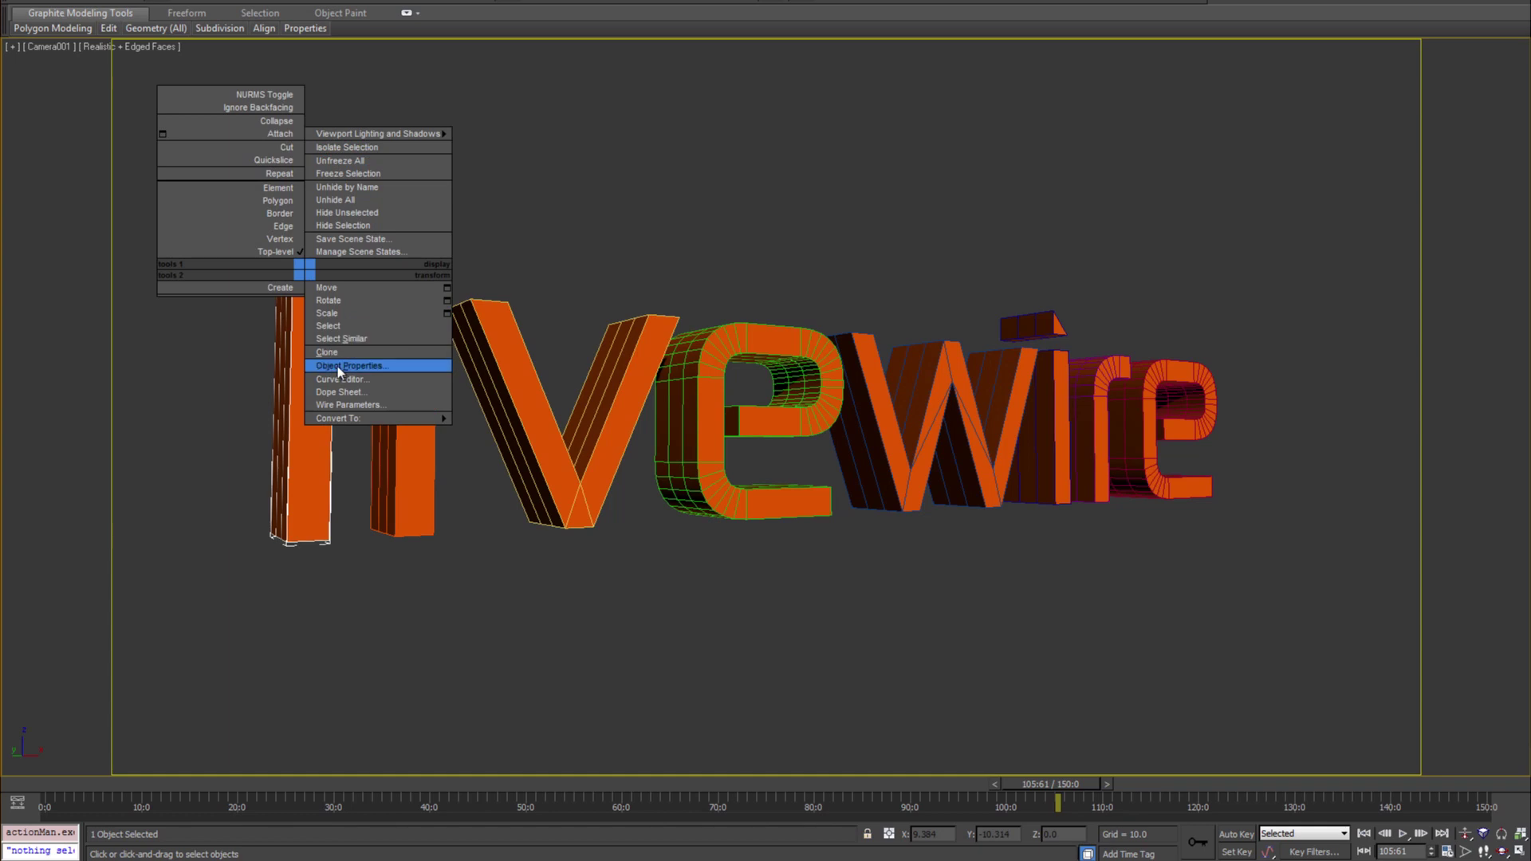
pyautogui.click(339, 367)
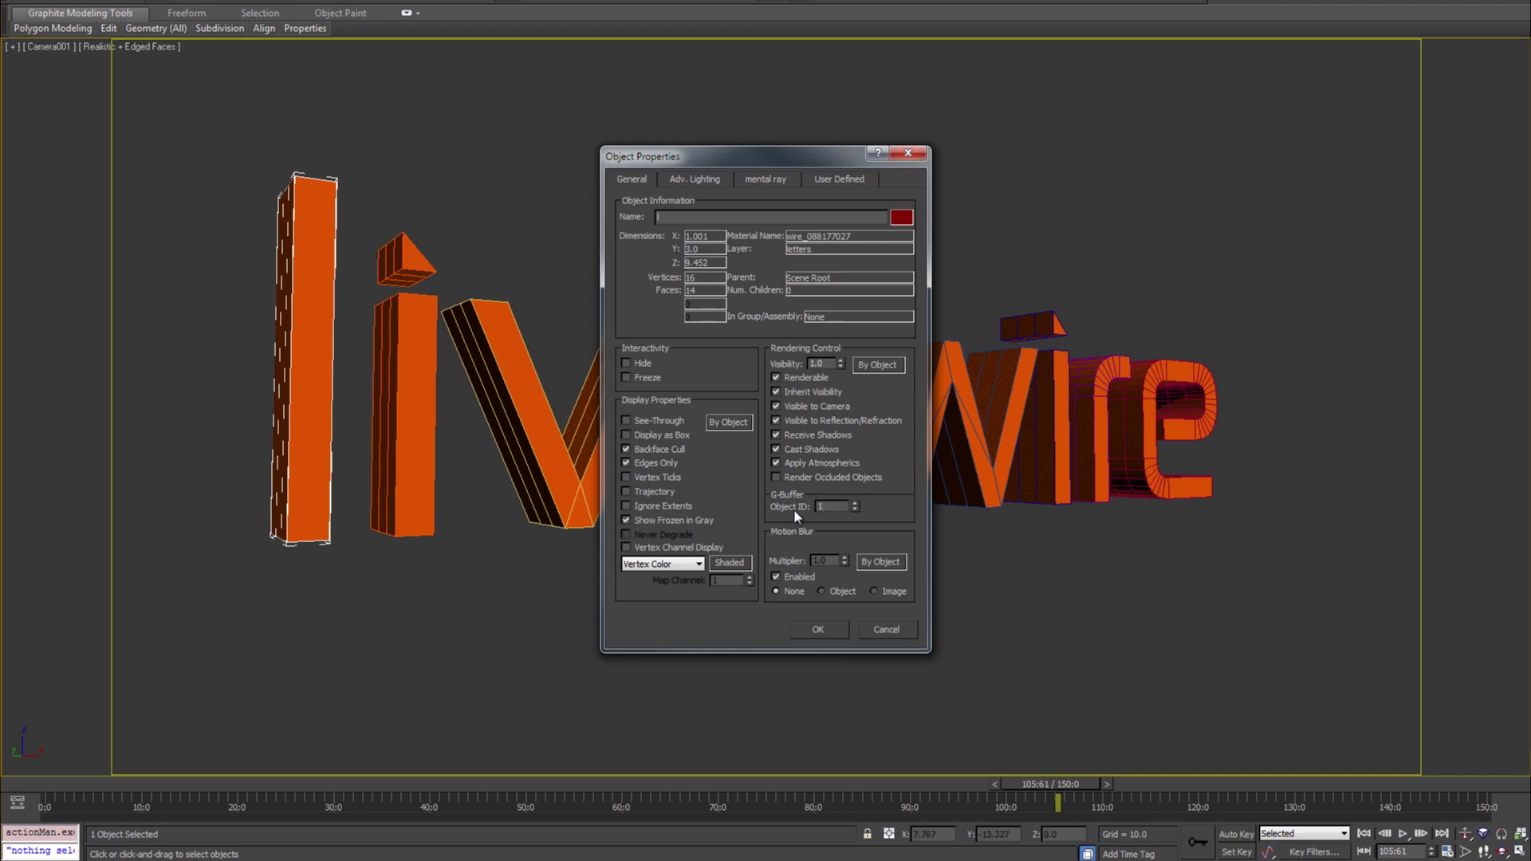
pyautogui.click(821, 629)
# Assign the 'i', 'v', 'e' and remaining letters the next unique Object IDs (2, 3, 4…)
pyautogui.click(427, 355)
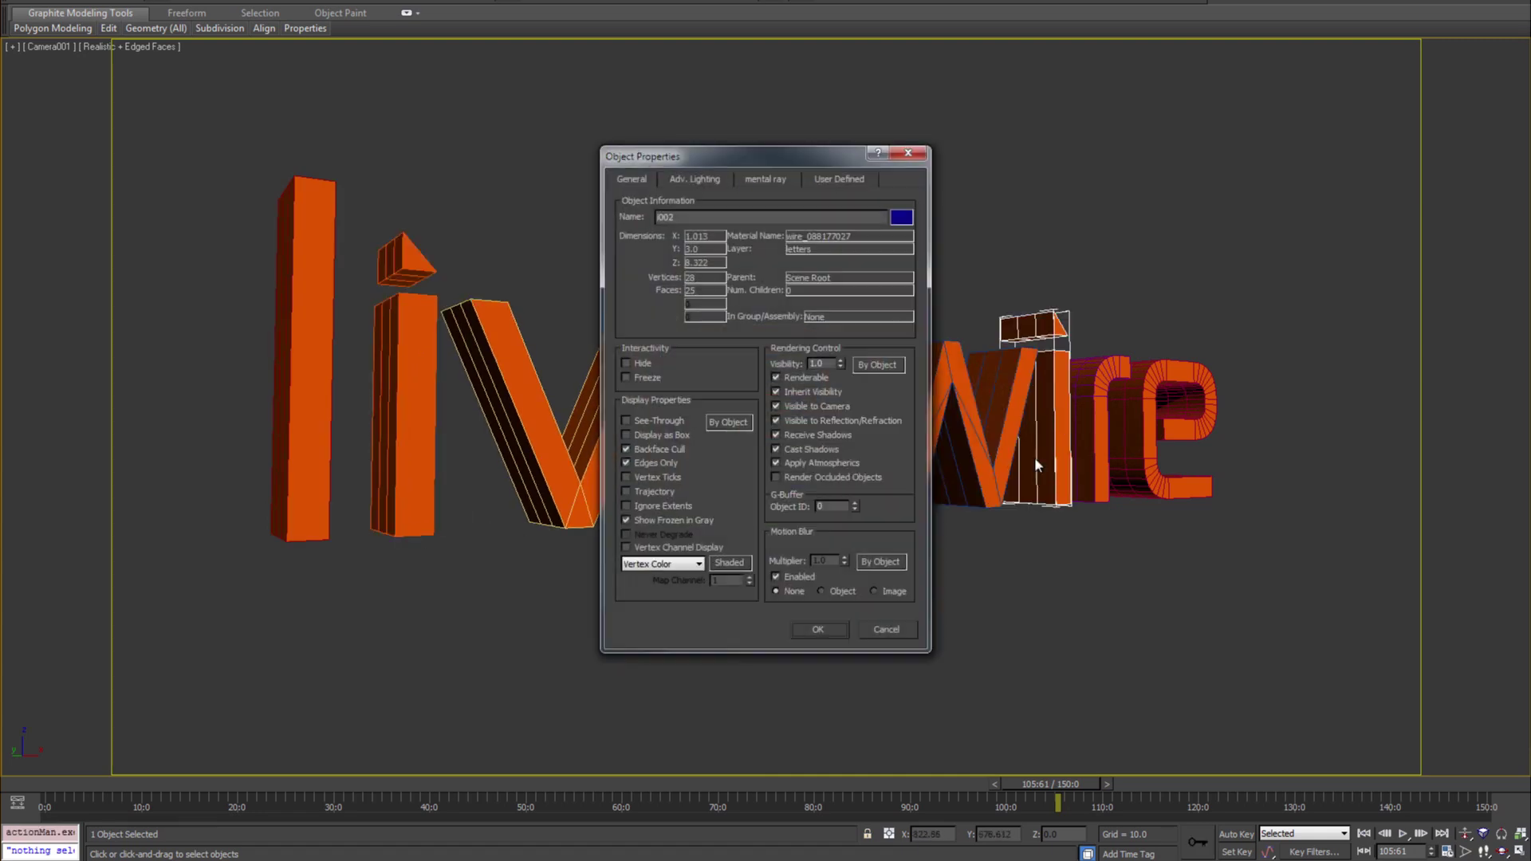
pyautogui.click(817, 629)
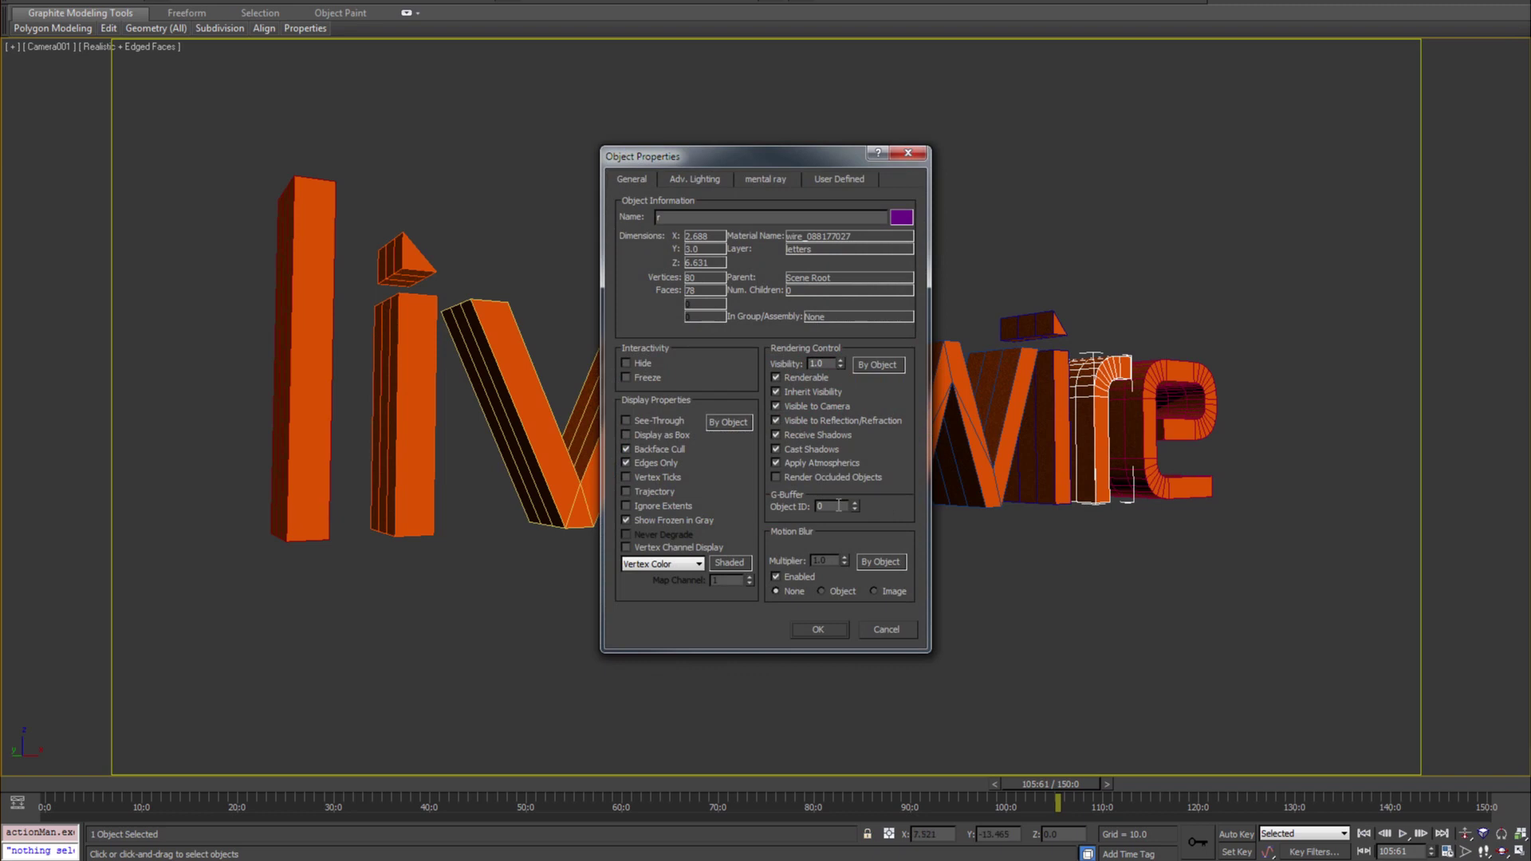
pyautogui.click(820, 625)
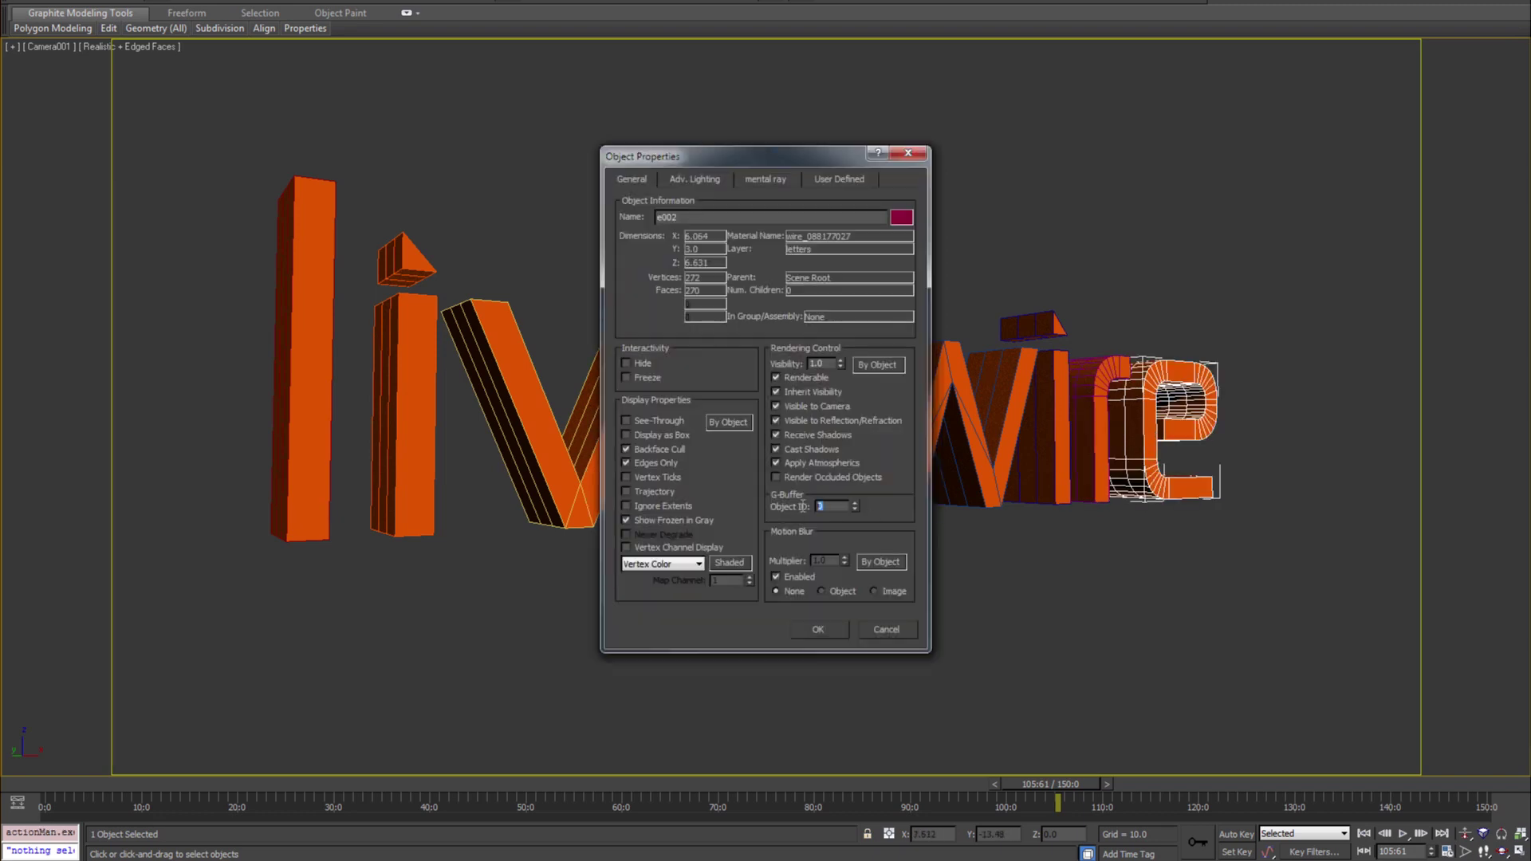
pyautogui.click(819, 625)
pyautogui.click(948, 656)
# Render the frame to livewire.rla as an RLA file with the Object ID channel enabled
pyautogui.press('F10')
pyautogui.scroll(-5, 378, 391)
pyautogui.click(369, 485)
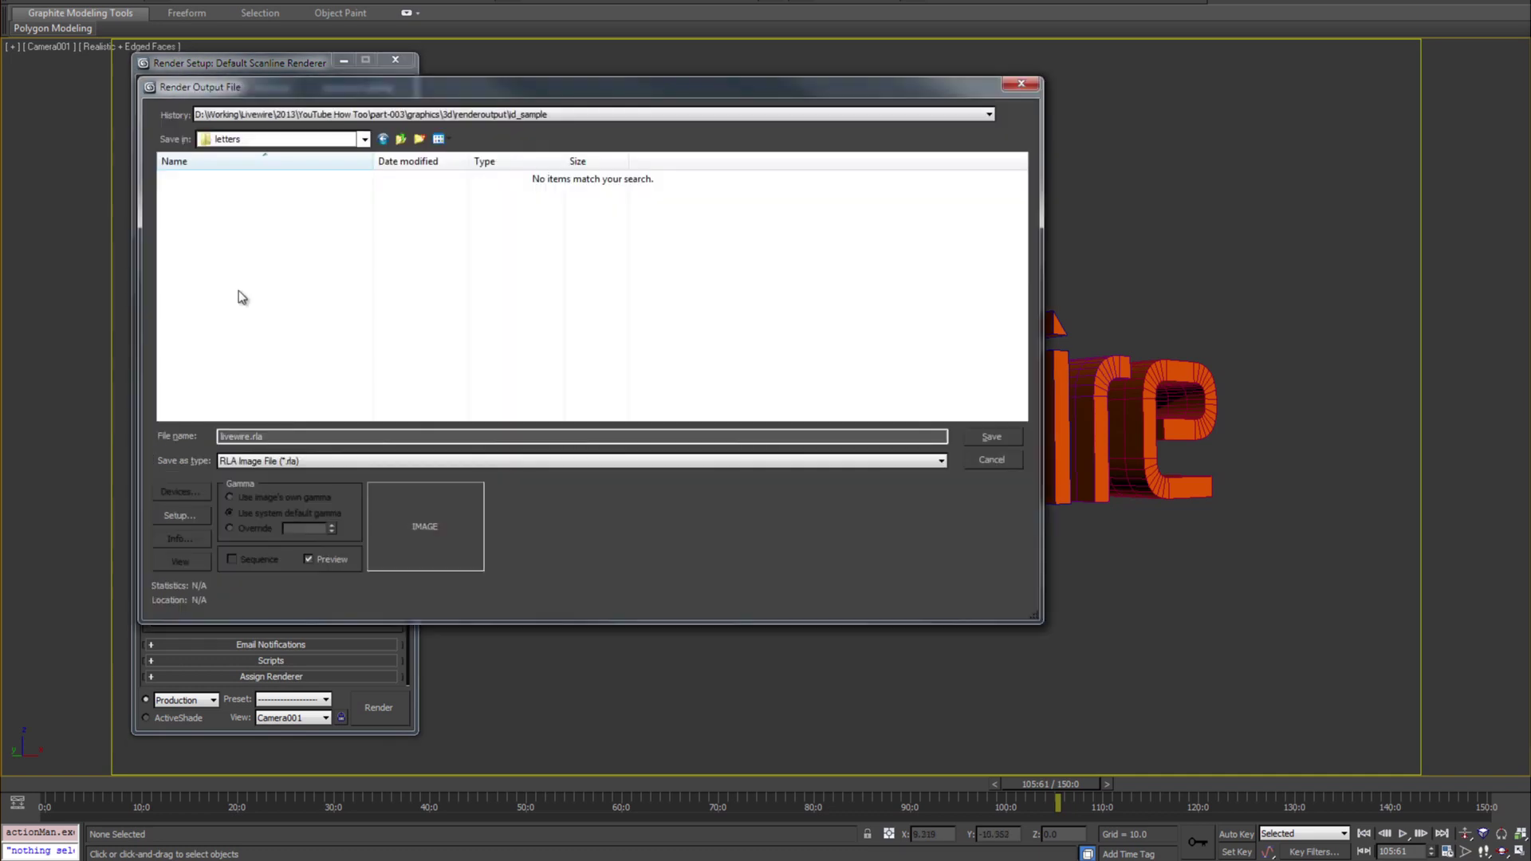
pyautogui.click(171, 518)
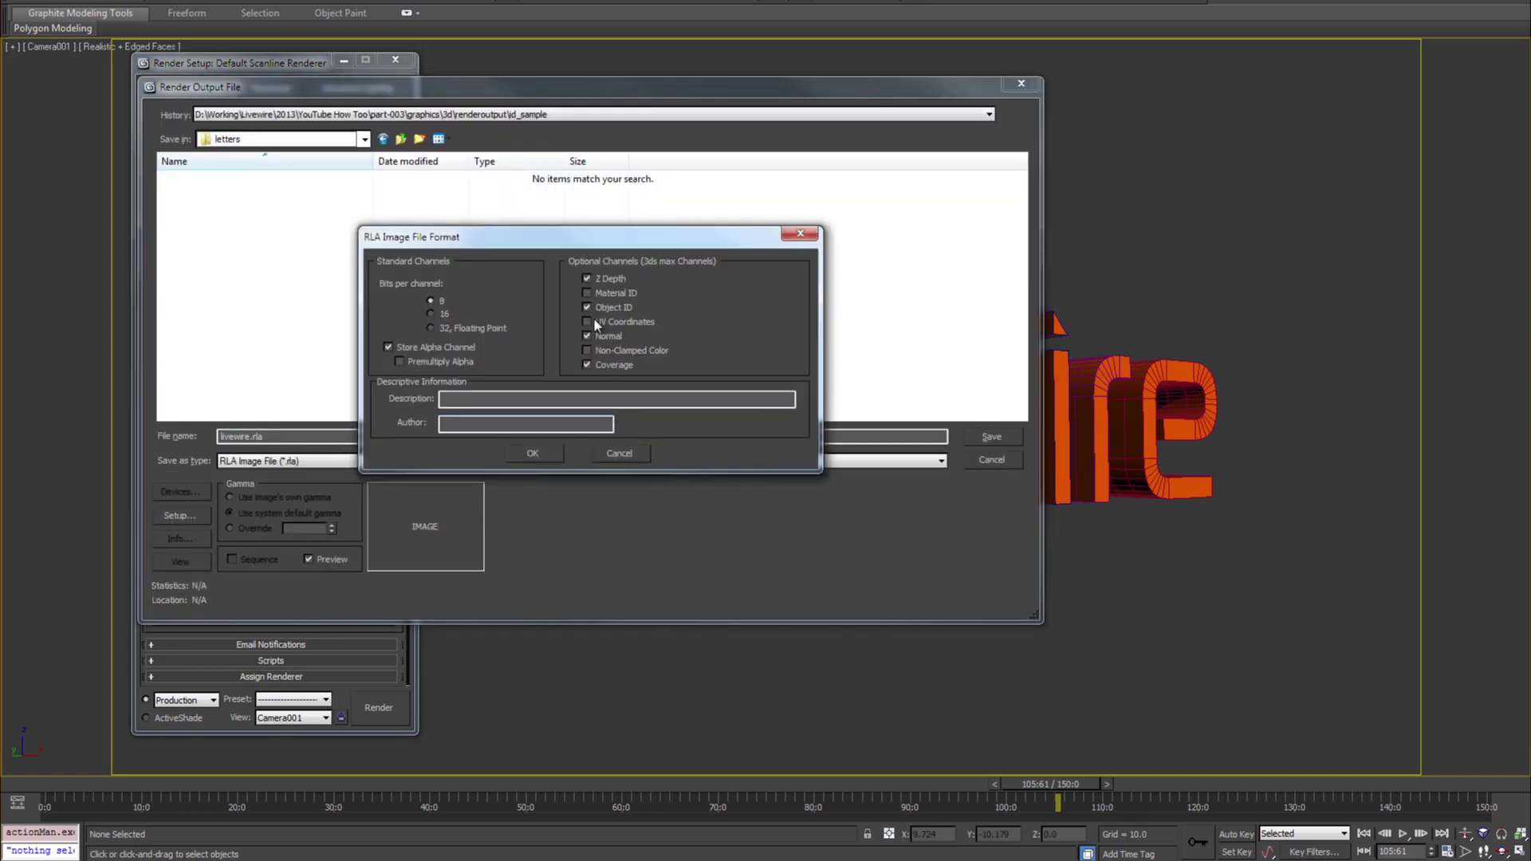
pyautogui.click(547, 457)
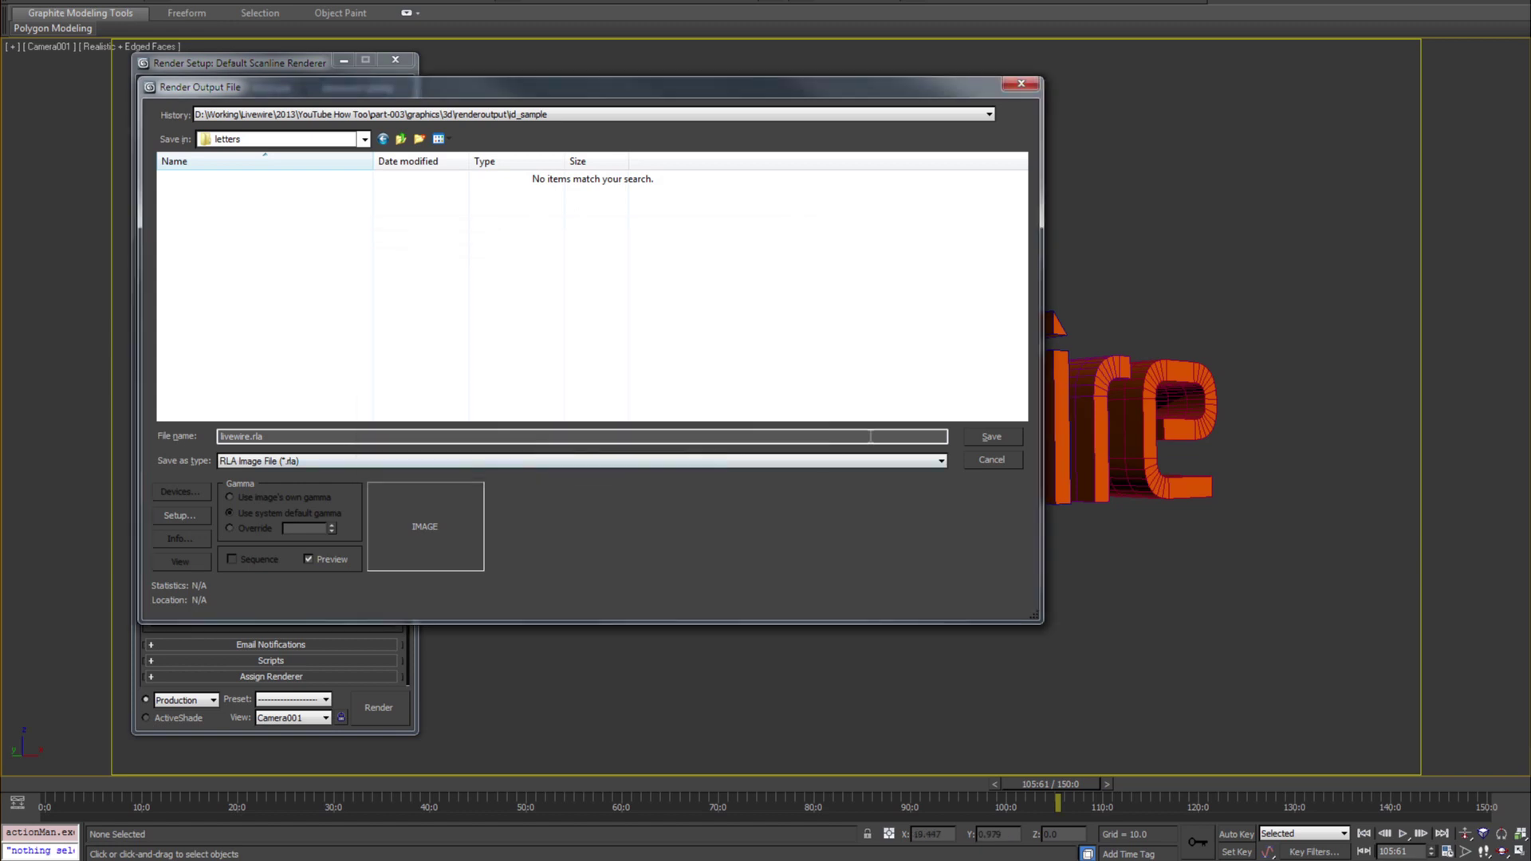
pyautogui.click(991, 439)
pyautogui.click(380, 709)
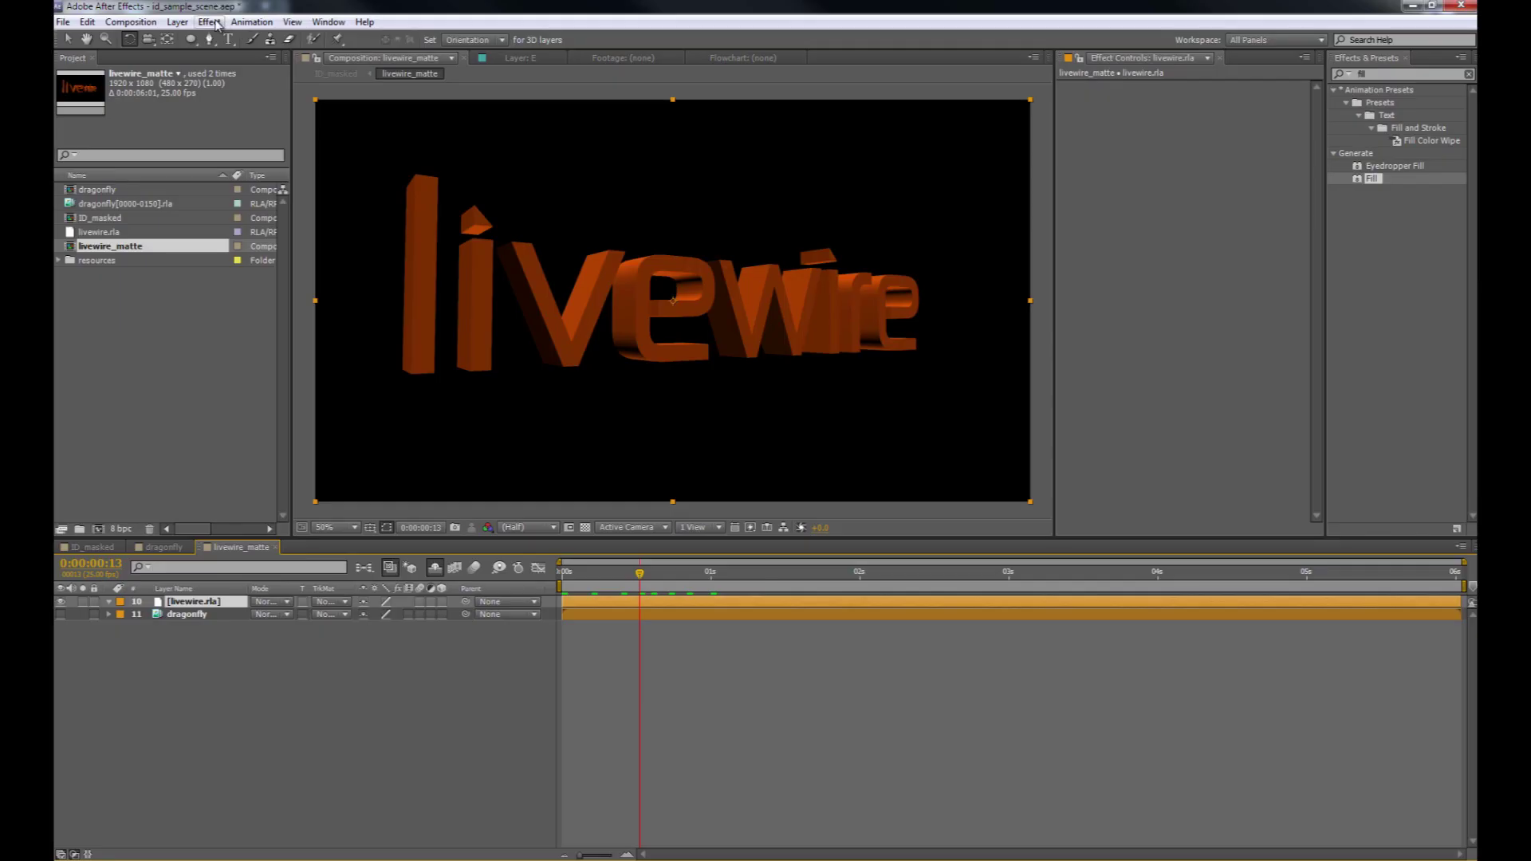
# Apply ID Matte to livewire.rla with ID Selection 1 to isolate the 'l'
pyautogui.click(209, 21)
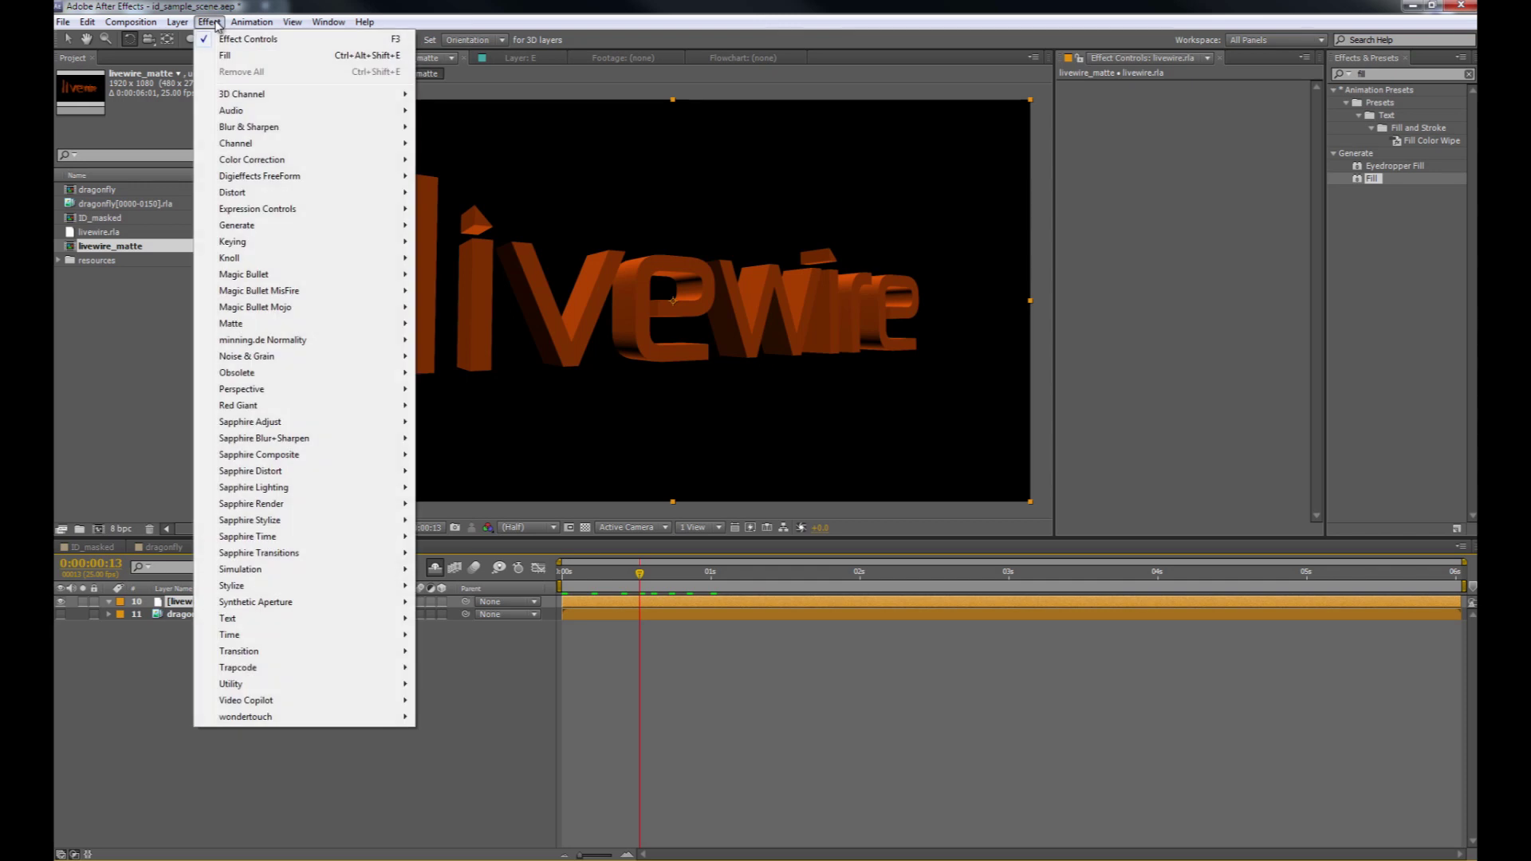
pyautogui.moveTo(228, 95)
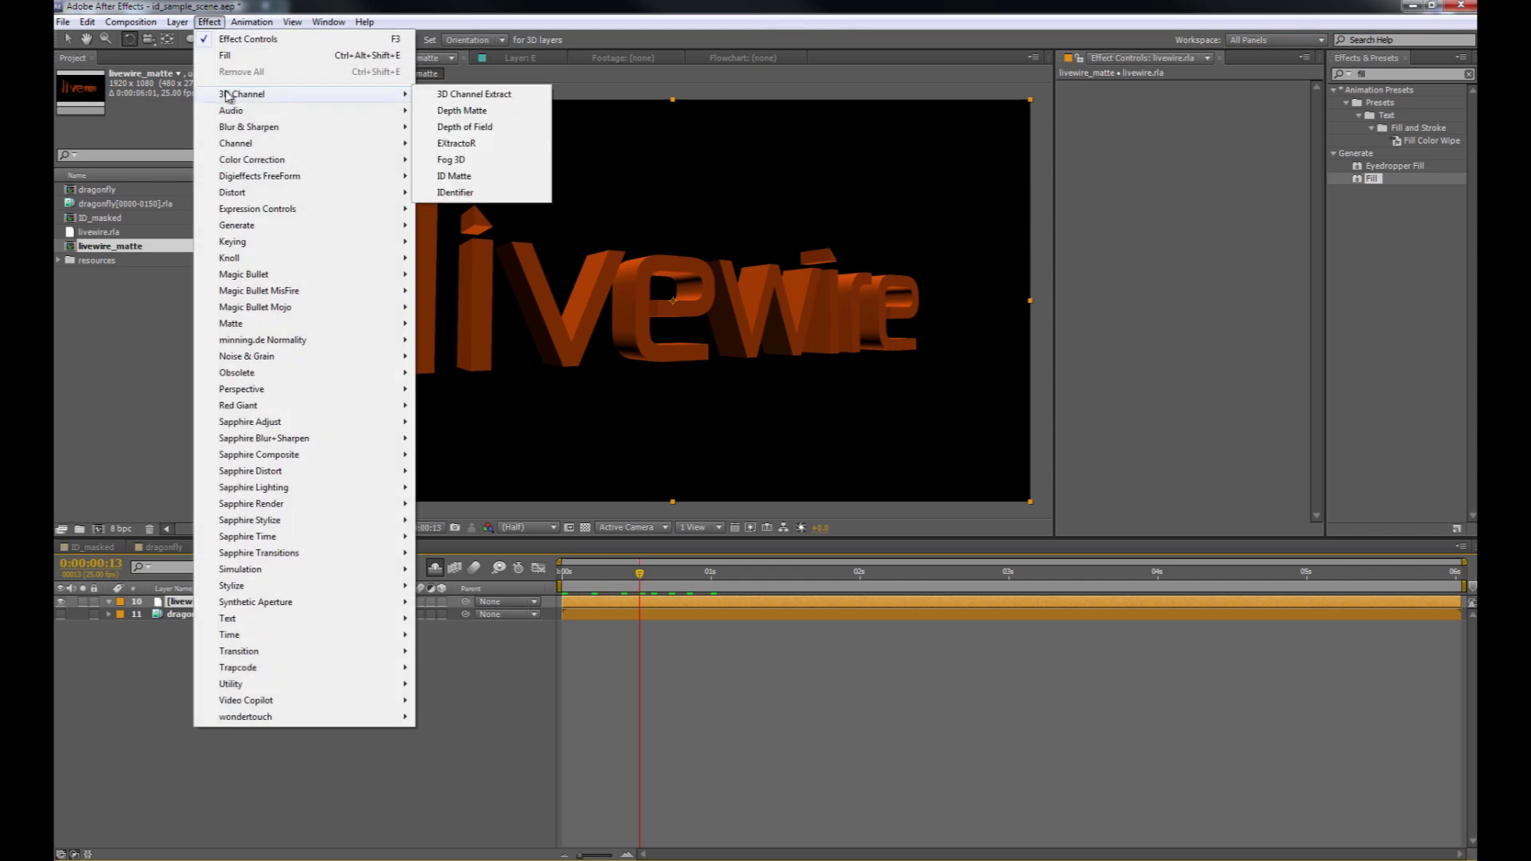
pyautogui.click(455, 177)
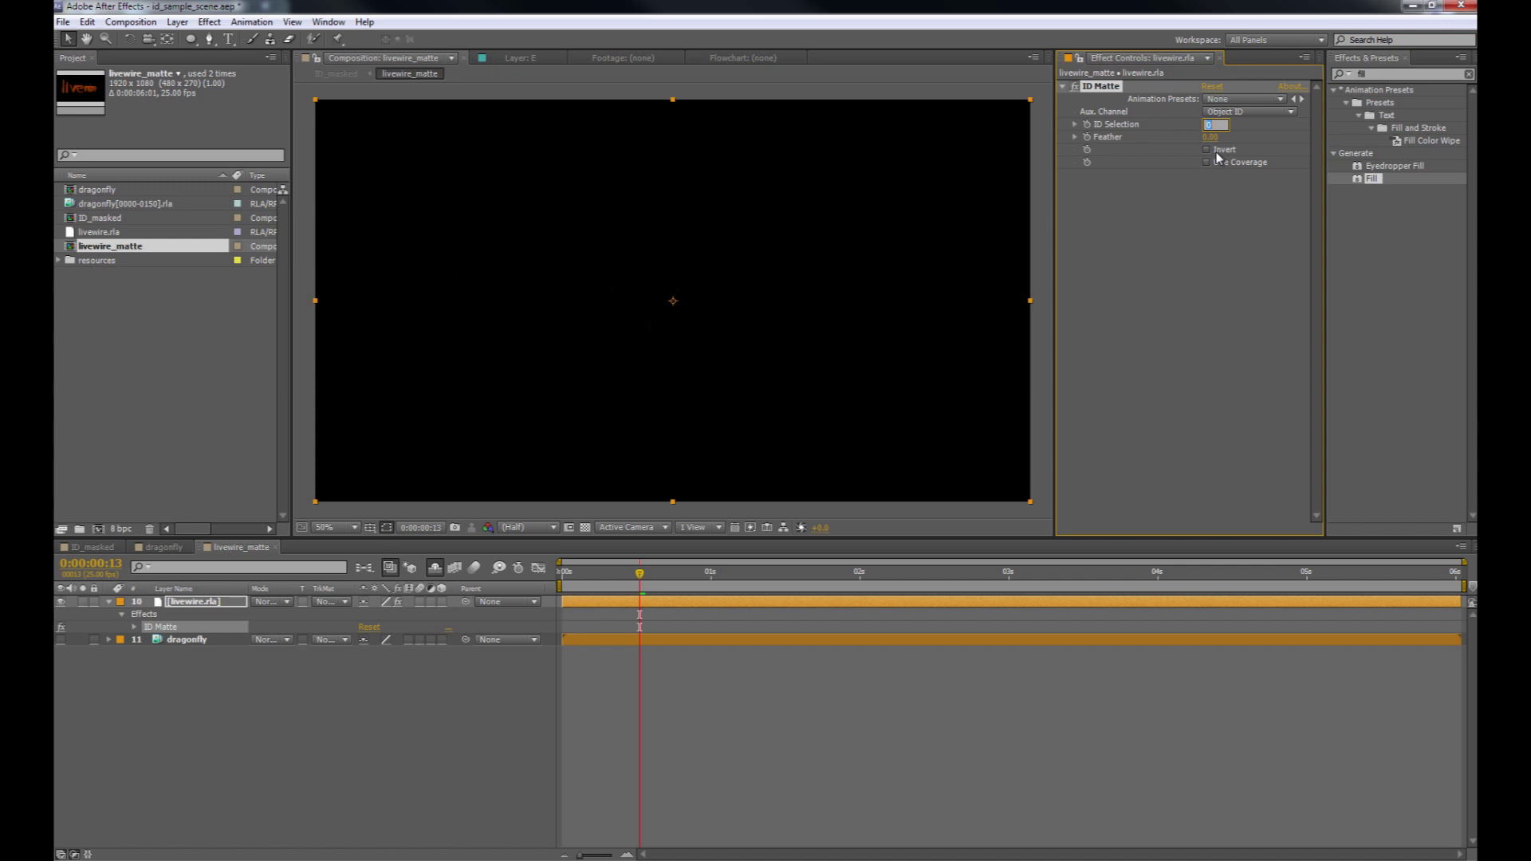
pyautogui.press('Return')
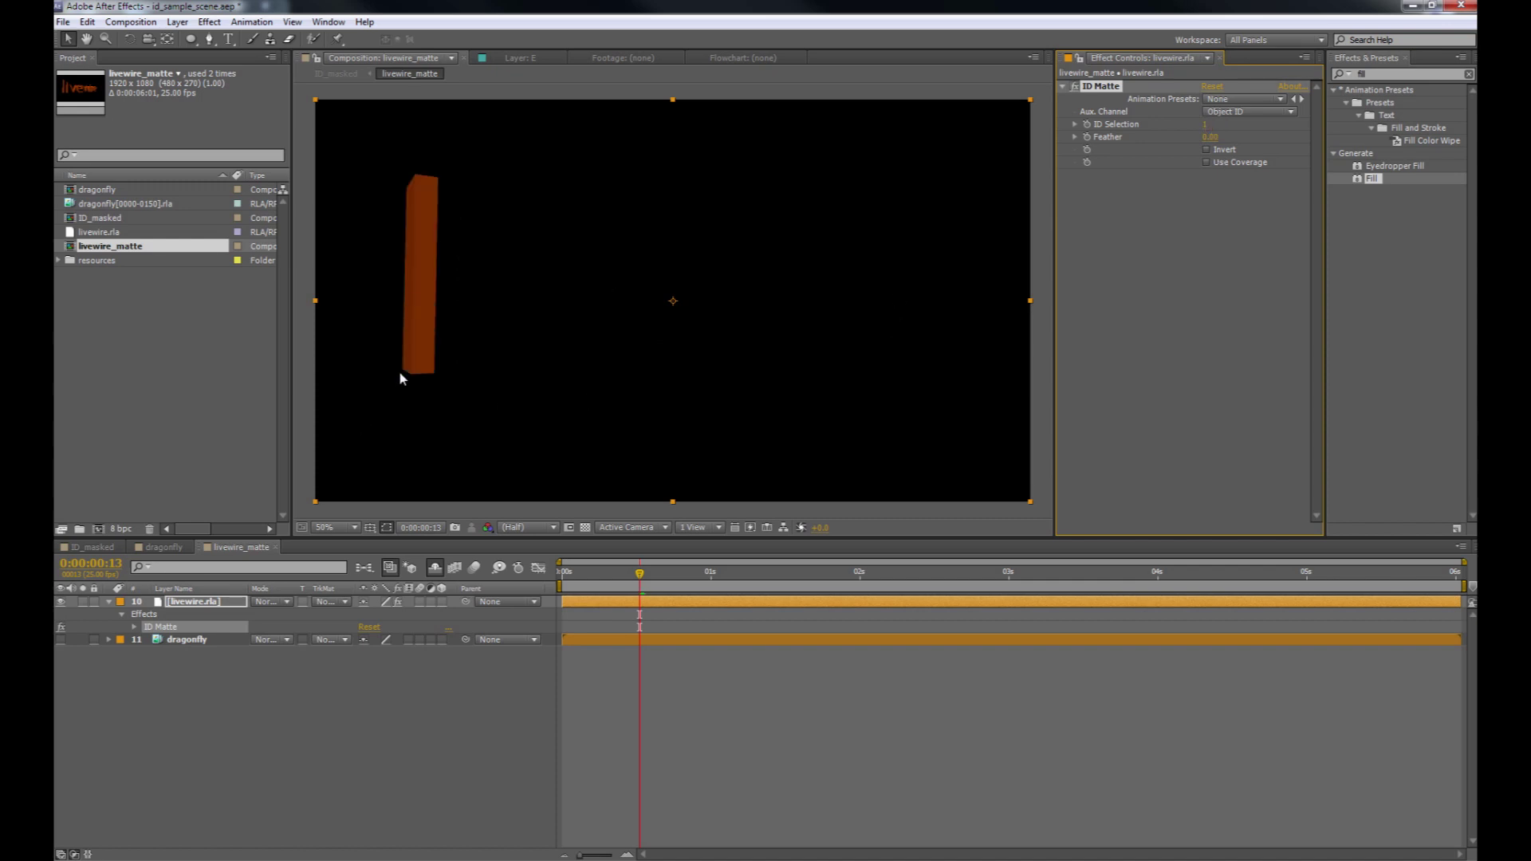
# Duplicate the matte layer twice, setting ID Selection 2 for 'i' and 3 for 'v'
pyautogui.click(206, 605)
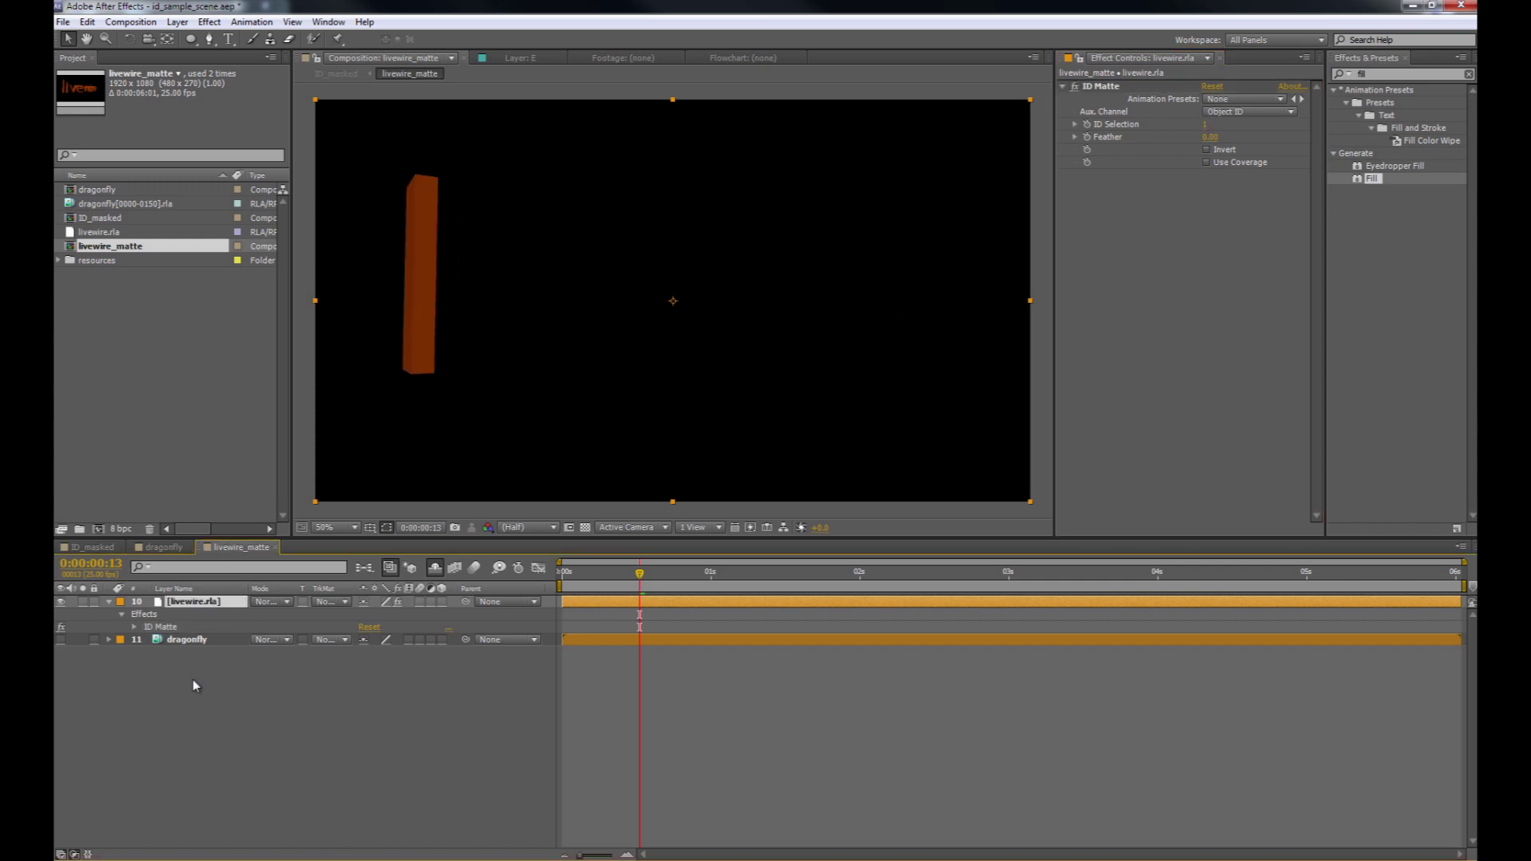
pyautogui.hotkey('ctrl', 'd')
pyautogui.click(1204, 125)
pyautogui.press('Return')
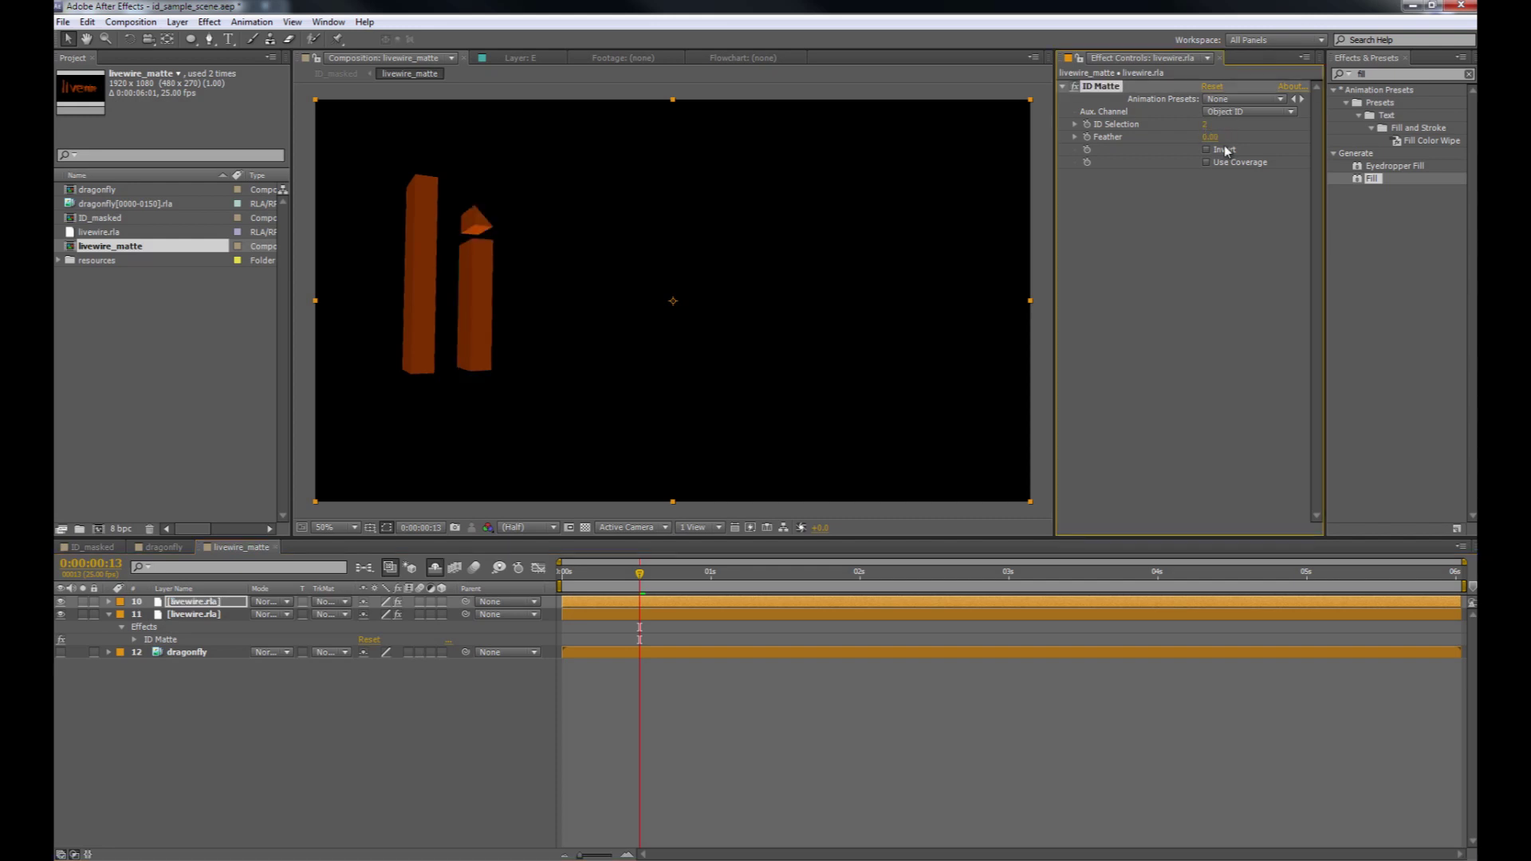
pyautogui.click(183, 599)
pyautogui.hotkey('ctrl', 'd')
pyautogui.moveTo(1204, 126); pyautogui.dragTo(1213, 141)
pyautogui.click(90, 763)
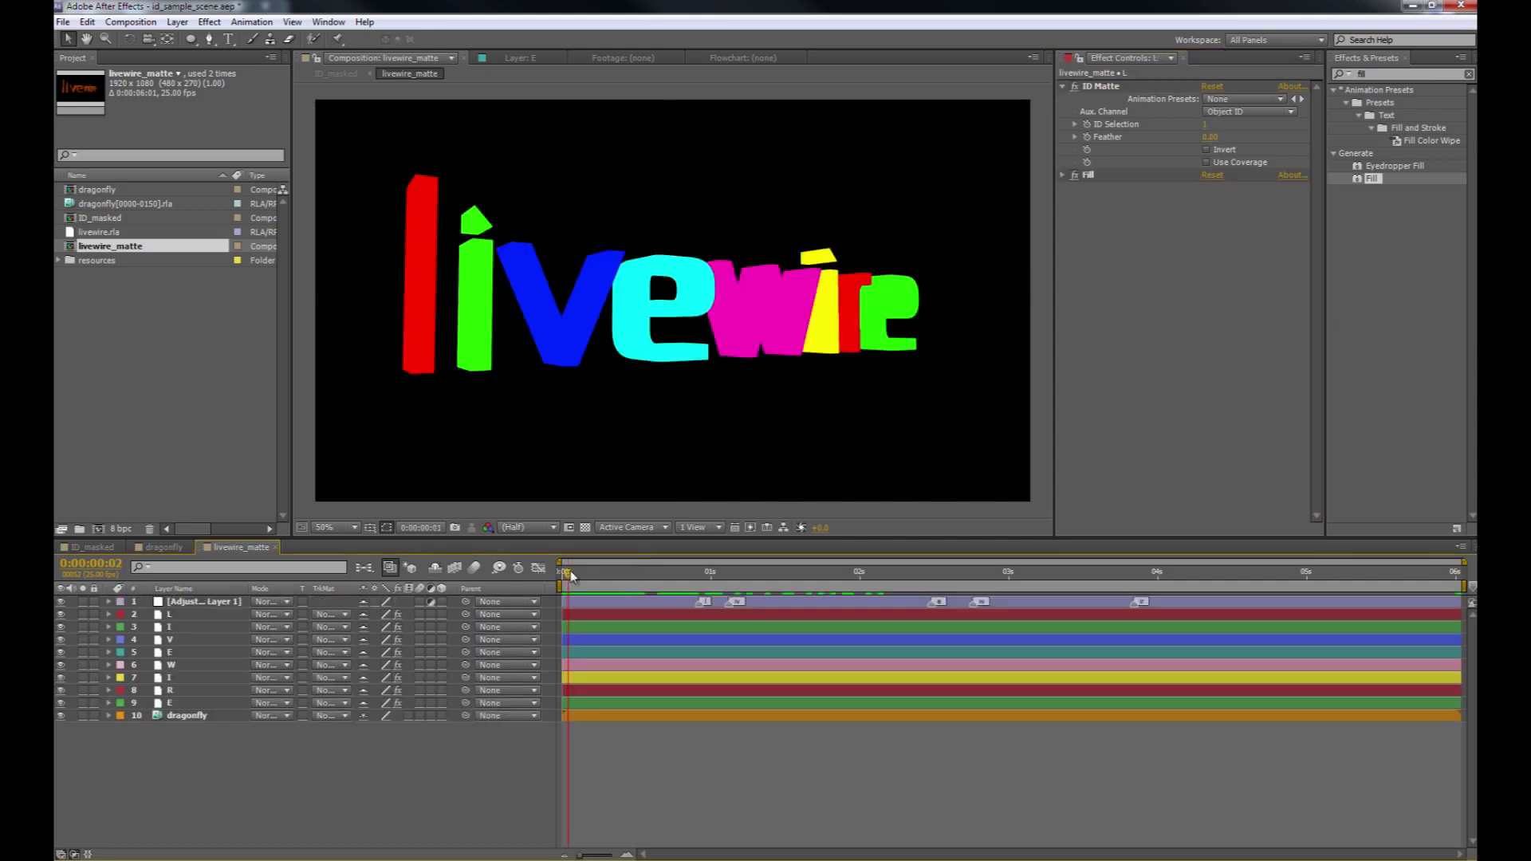
# Trim the L layer to start at frame 19 and the I and V layers at 01:03
pyautogui.moveTo(571, 571); pyautogui.dragTo(574, 574)
pyautogui.moveTo(575, 571); pyautogui.dragTo(695, 589)
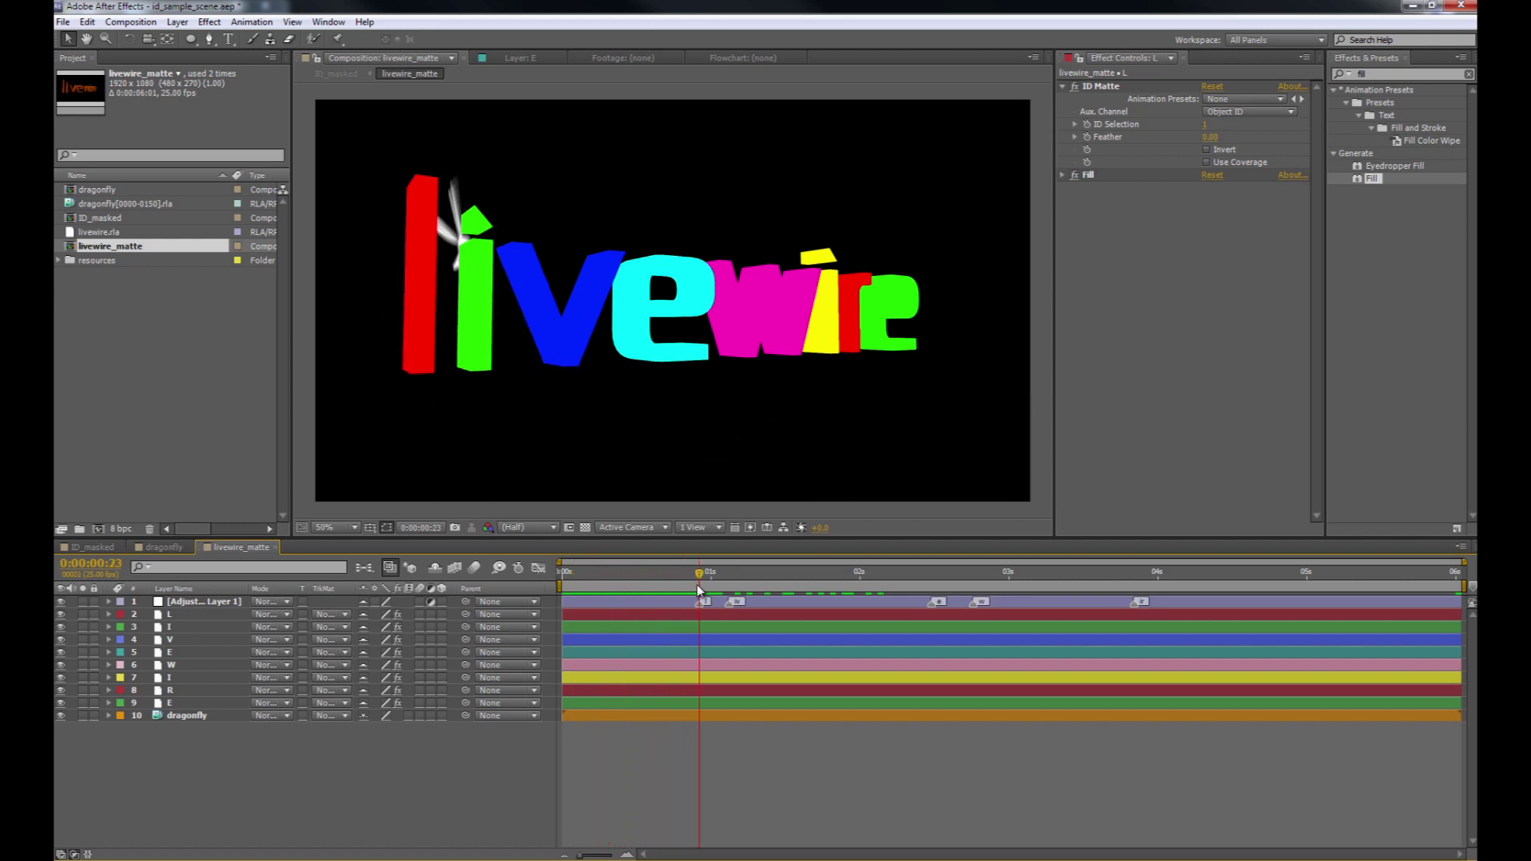
pyautogui.click(683, 614)
pyautogui.hotkey('alt', '[')
pyautogui.moveTo(700, 576); pyautogui.dragTo(937, 609)
pyautogui.click(718, 628)
pyautogui.keyDown('shift'); pyautogui.click(718, 640); pyautogui.keyUp('shift')
pyautogui.hotkey('alt', '[')
# Trim the first E layer to start at 02:12 and the W layer at 02:19
pyautogui.click(917, 653)
pyautogui.hotkey('alt', '[')
pyautogui.click(977, 574)
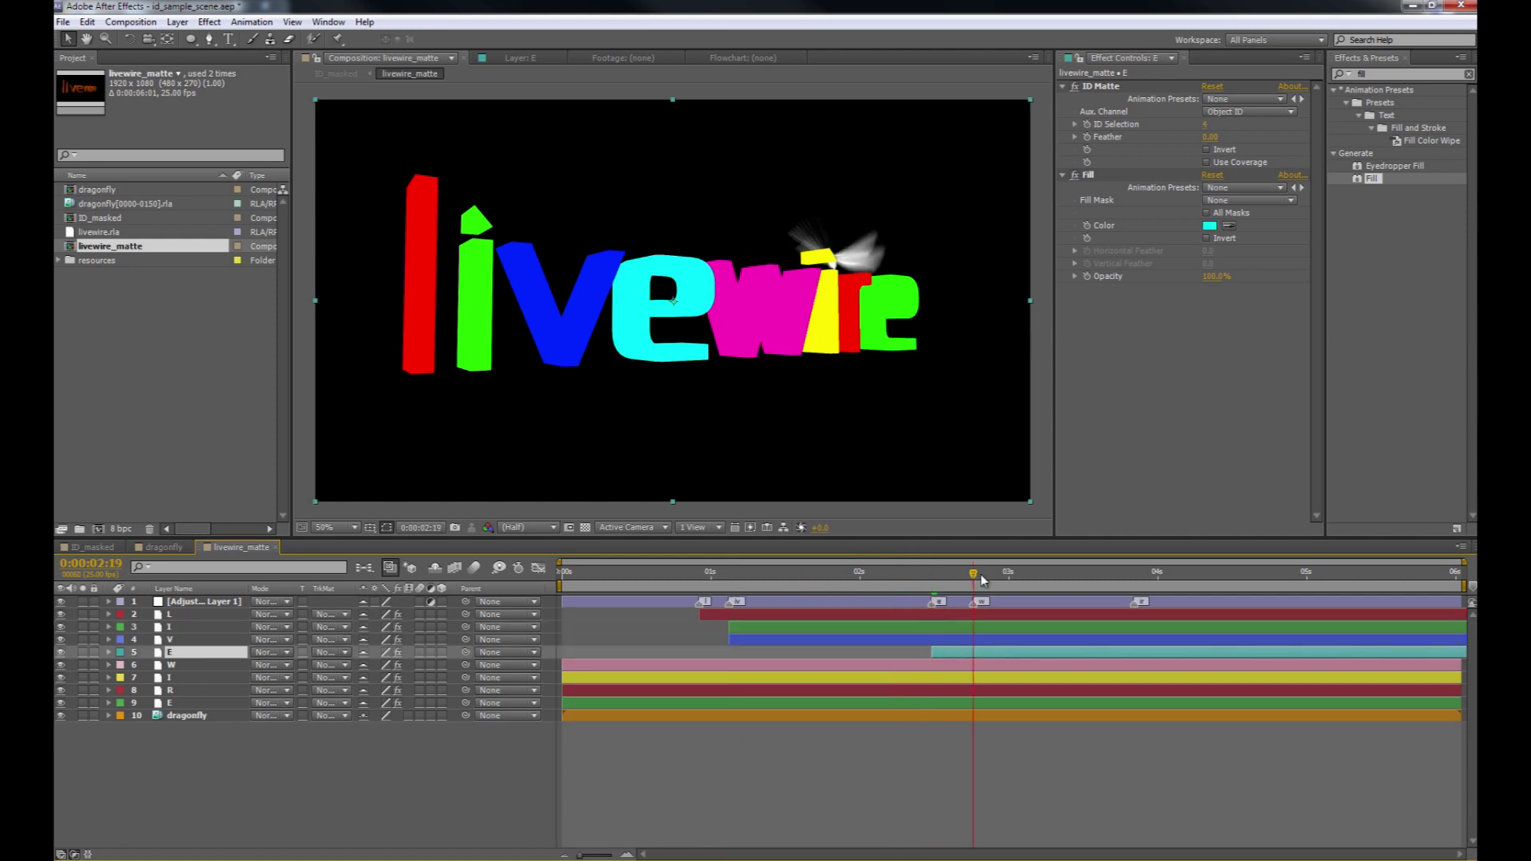
pyautogui.click(963, 665)
pyautogui.hotkey('alt', '[')
# Start the second I and R layers at 03:21 and delay the final E after them
pyautogui.moveTo(978, 574); pyautogui.dragTo(1135, 595)
pyautogui.click(1131, 676)
pyautogui.keyDown('shift'); pyautogui.click(1127, 688); pyautogui.keyUp('shift')
pyautogui.hotkey('alt', '[')
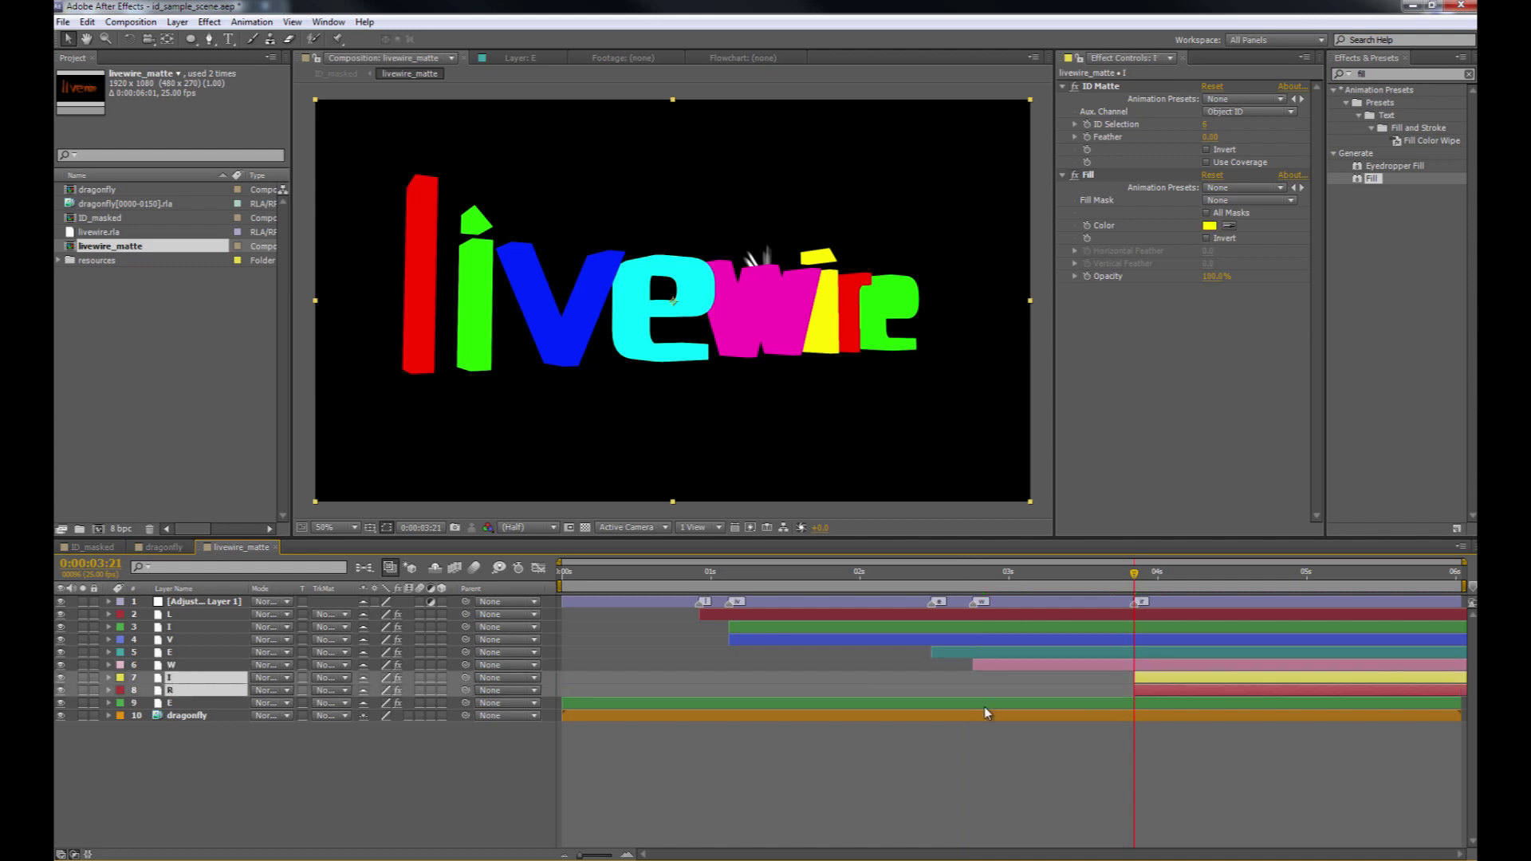
pyautogui.moveTo(654, 705); pyautogui.dragTo(1359, 736)
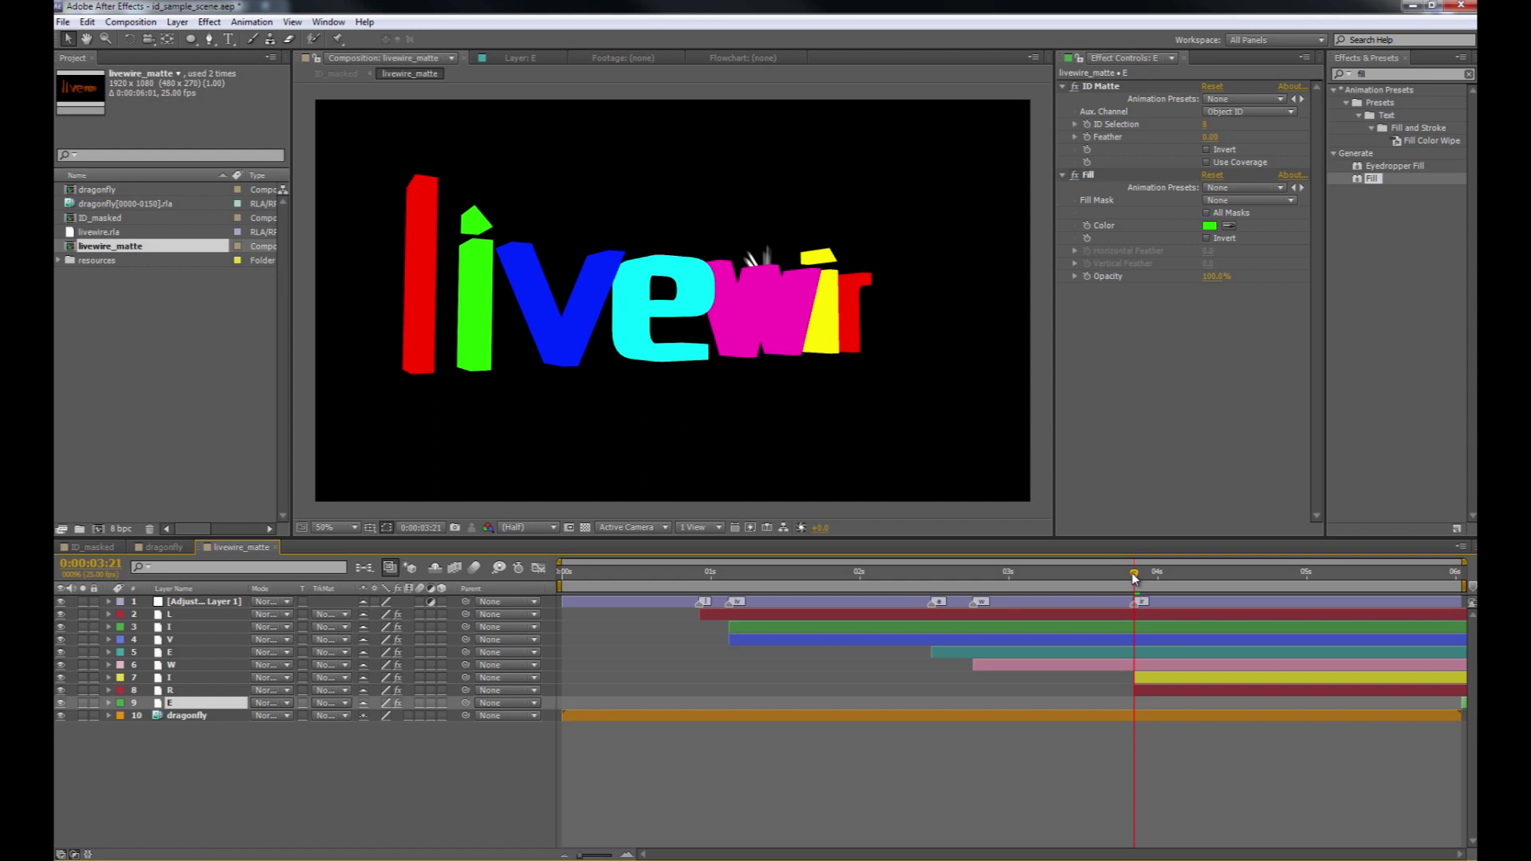
# Rewind to the start, switch to the ID_masked composition via the Mini-Flowchart, and preview it
pyautogui.moveTo(1136, 579); pyautogui.dragTo(523, 605)
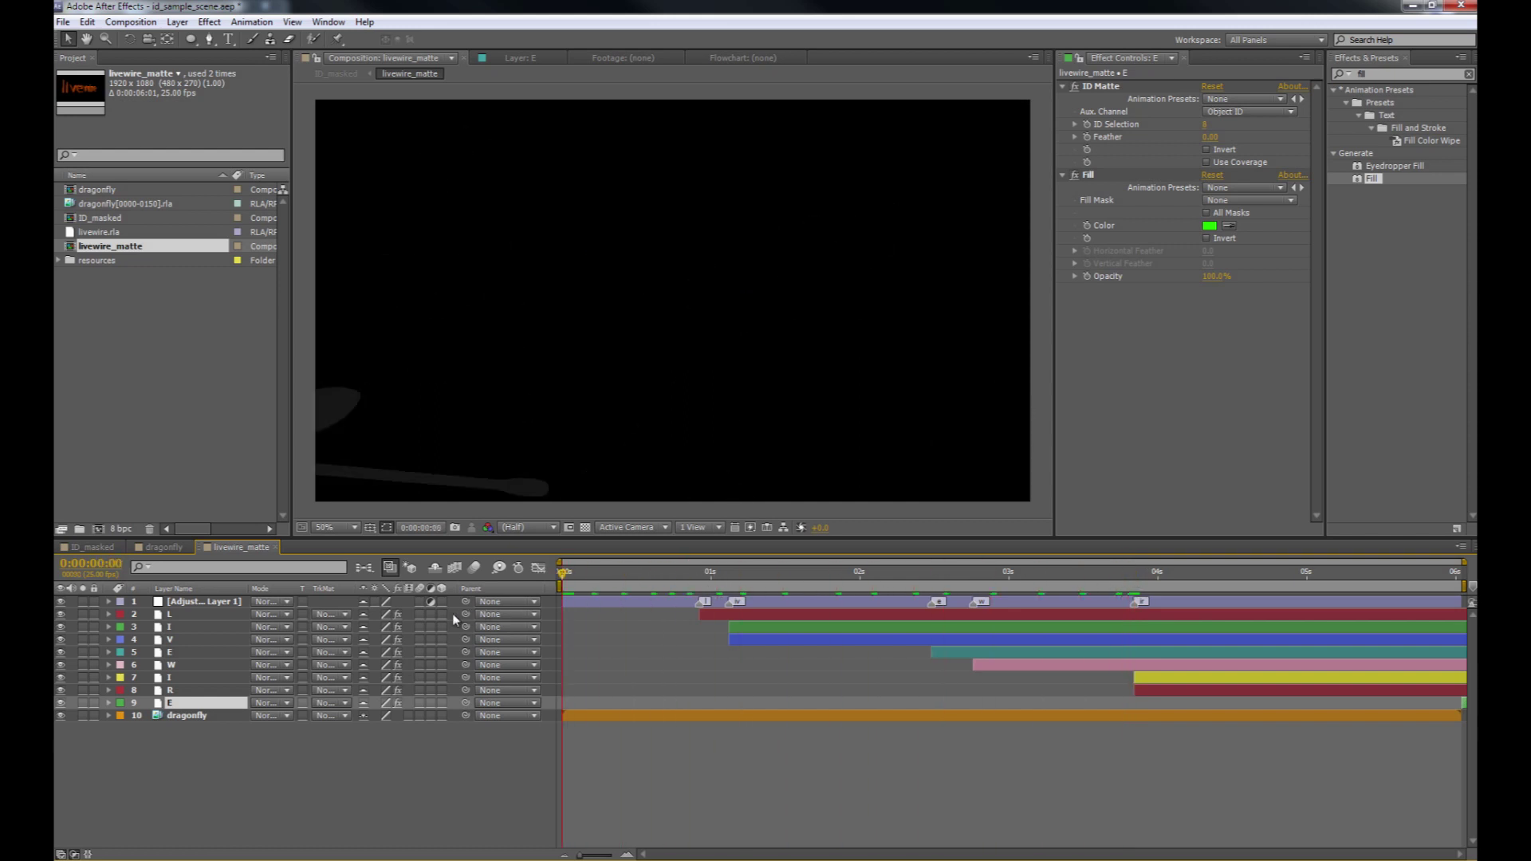
pyautogui.click(401, 756)
pyautogui.press('Tab')
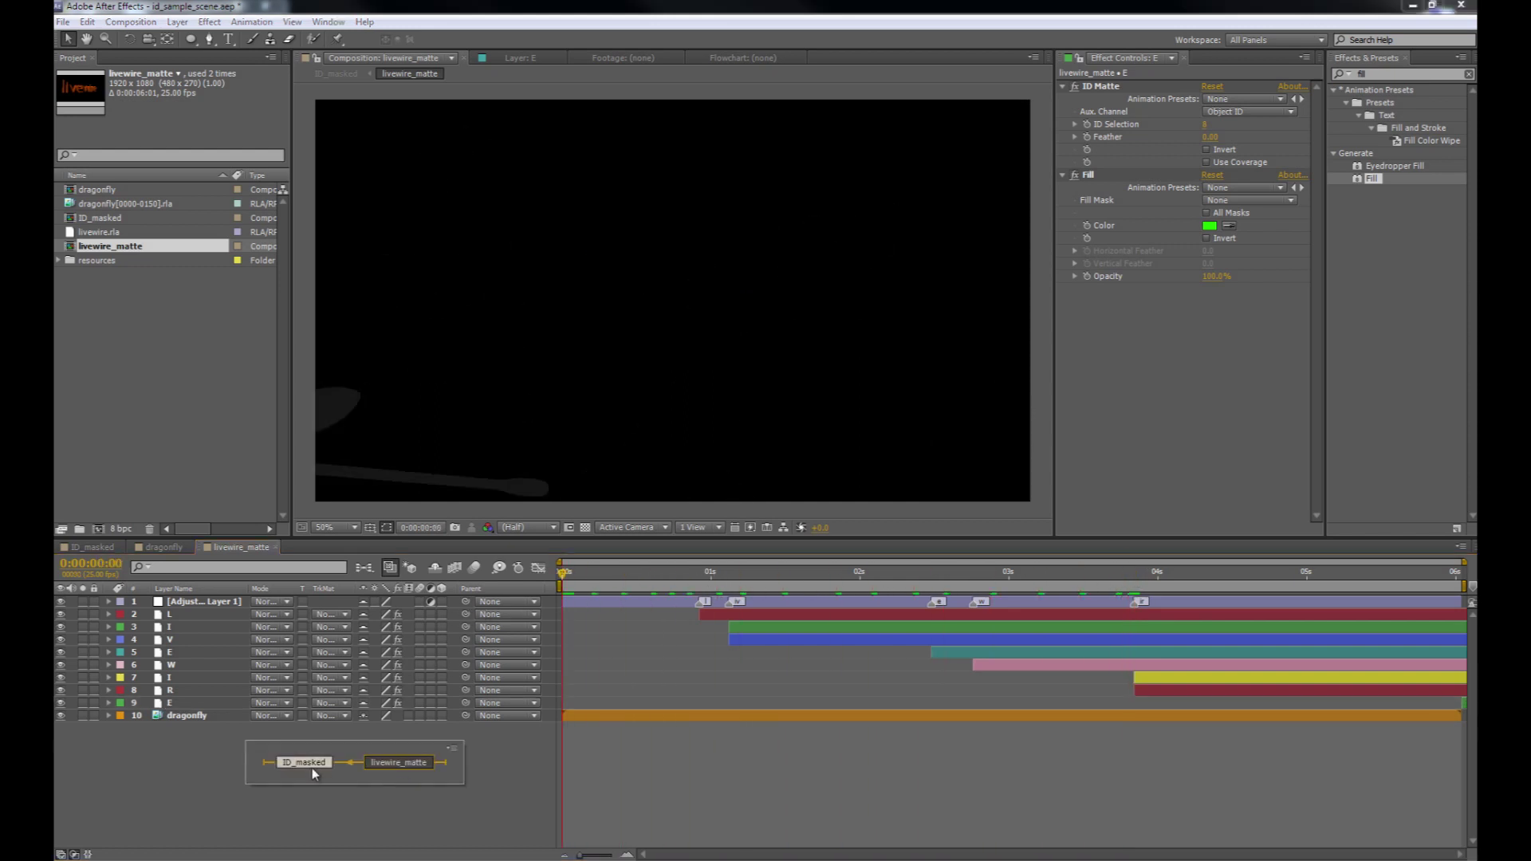
pyautogui.click(298, 762)
pyautogui.press('space')
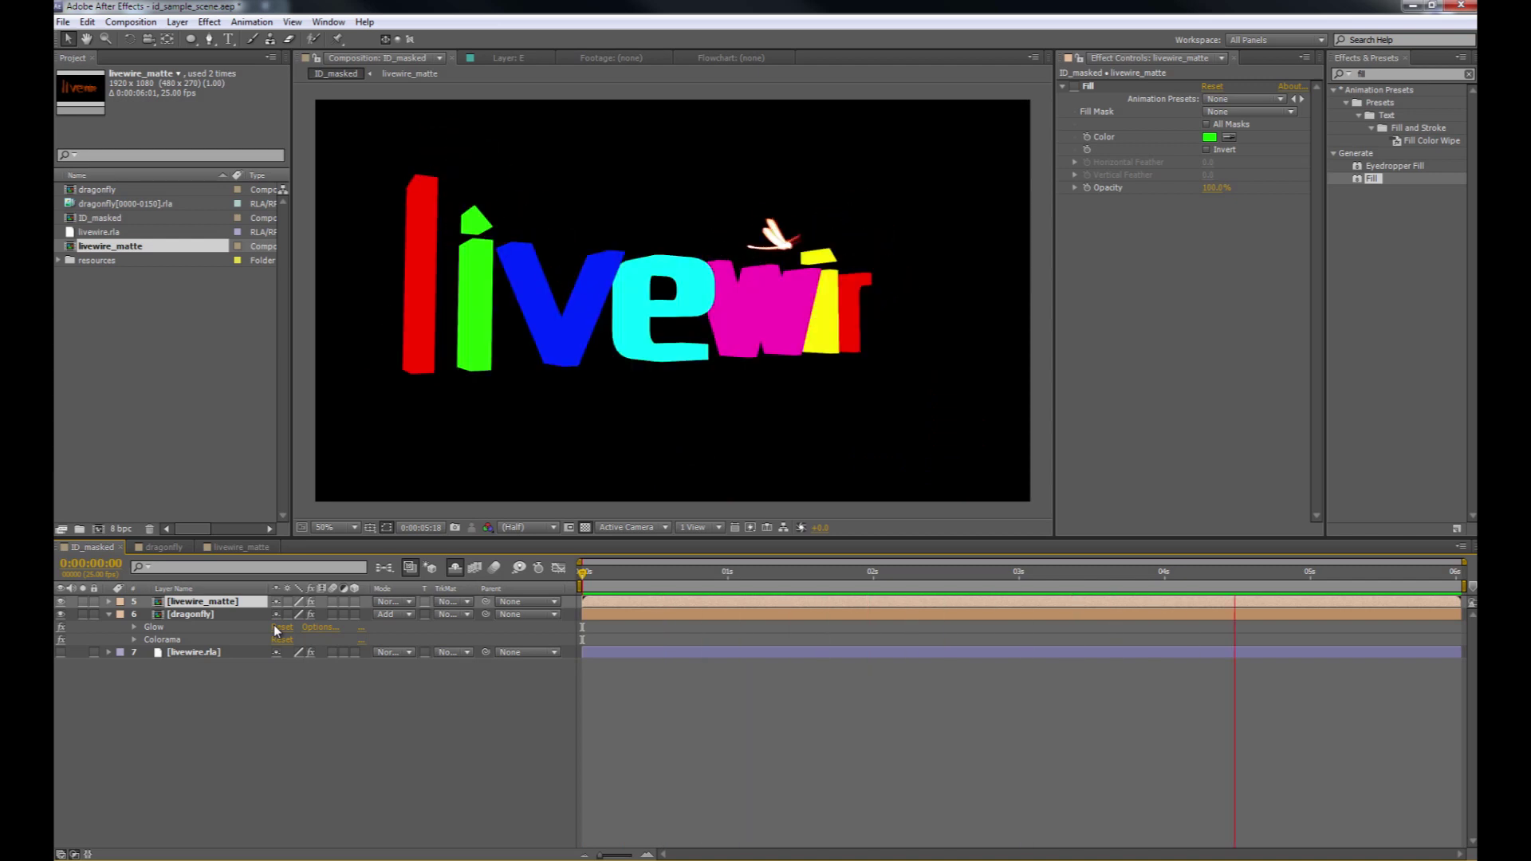
# Set the dragonfly layer's track matte to Alpha Inverted Matte using livewire_matte
pyautogui.moveTo(814, 600); pyautogui.dragTo(898, 601)
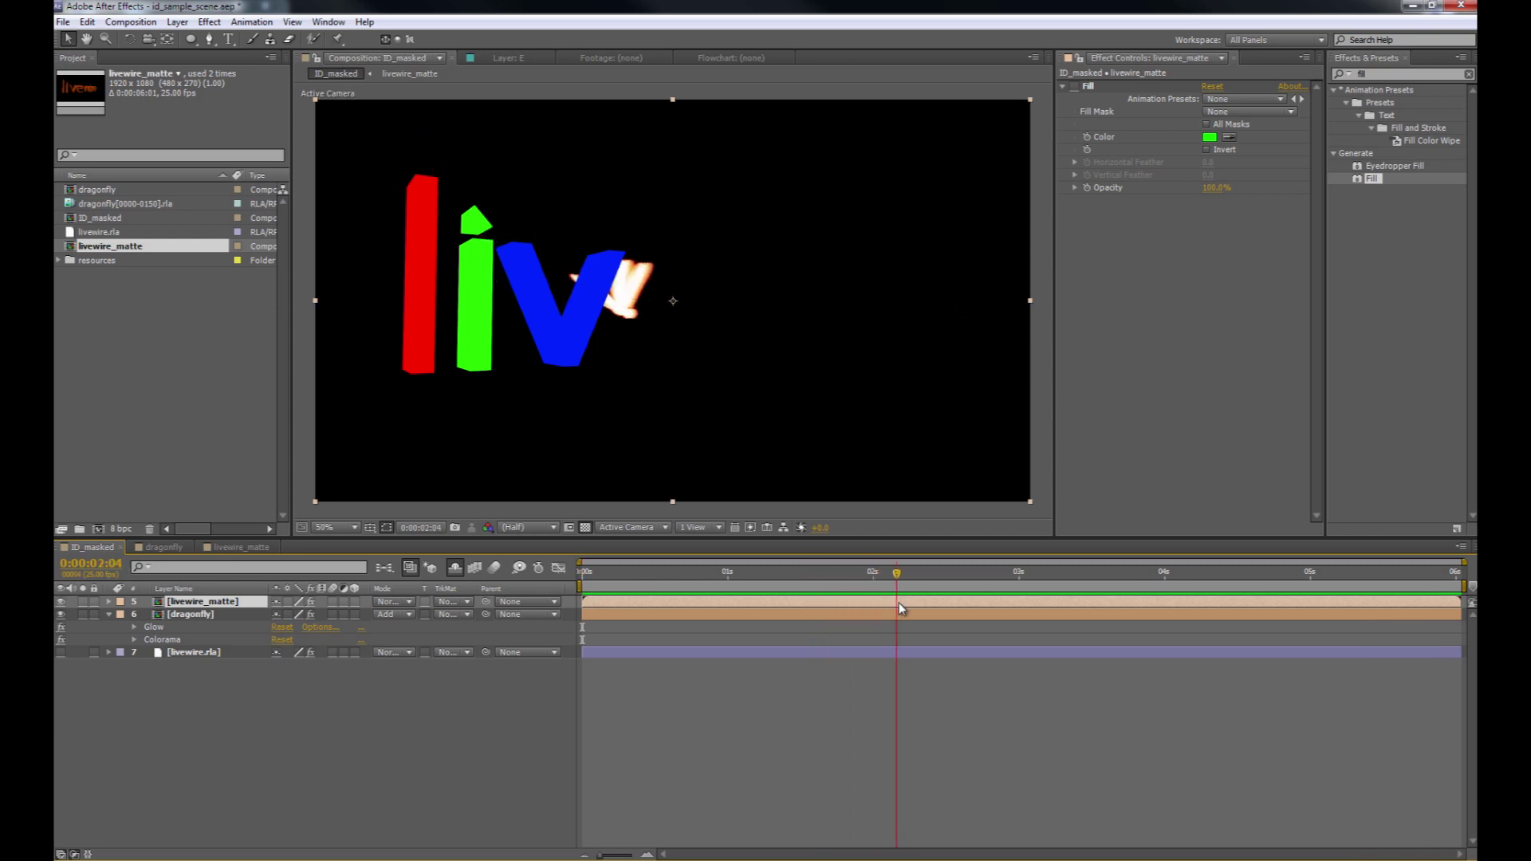
pyautogui.click(205, 616)
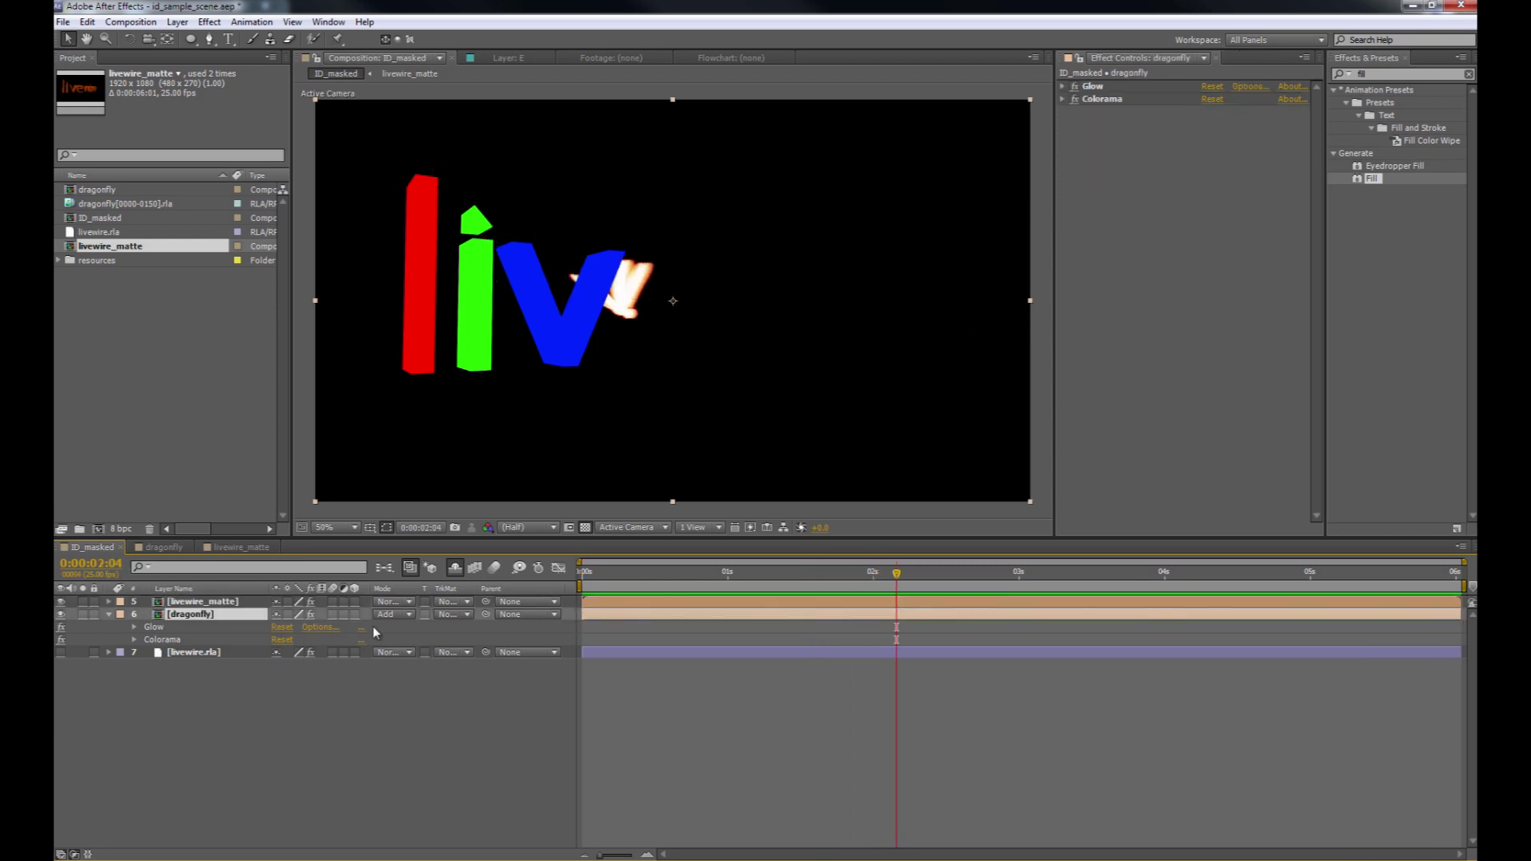
pyautogui.click(467, 615)
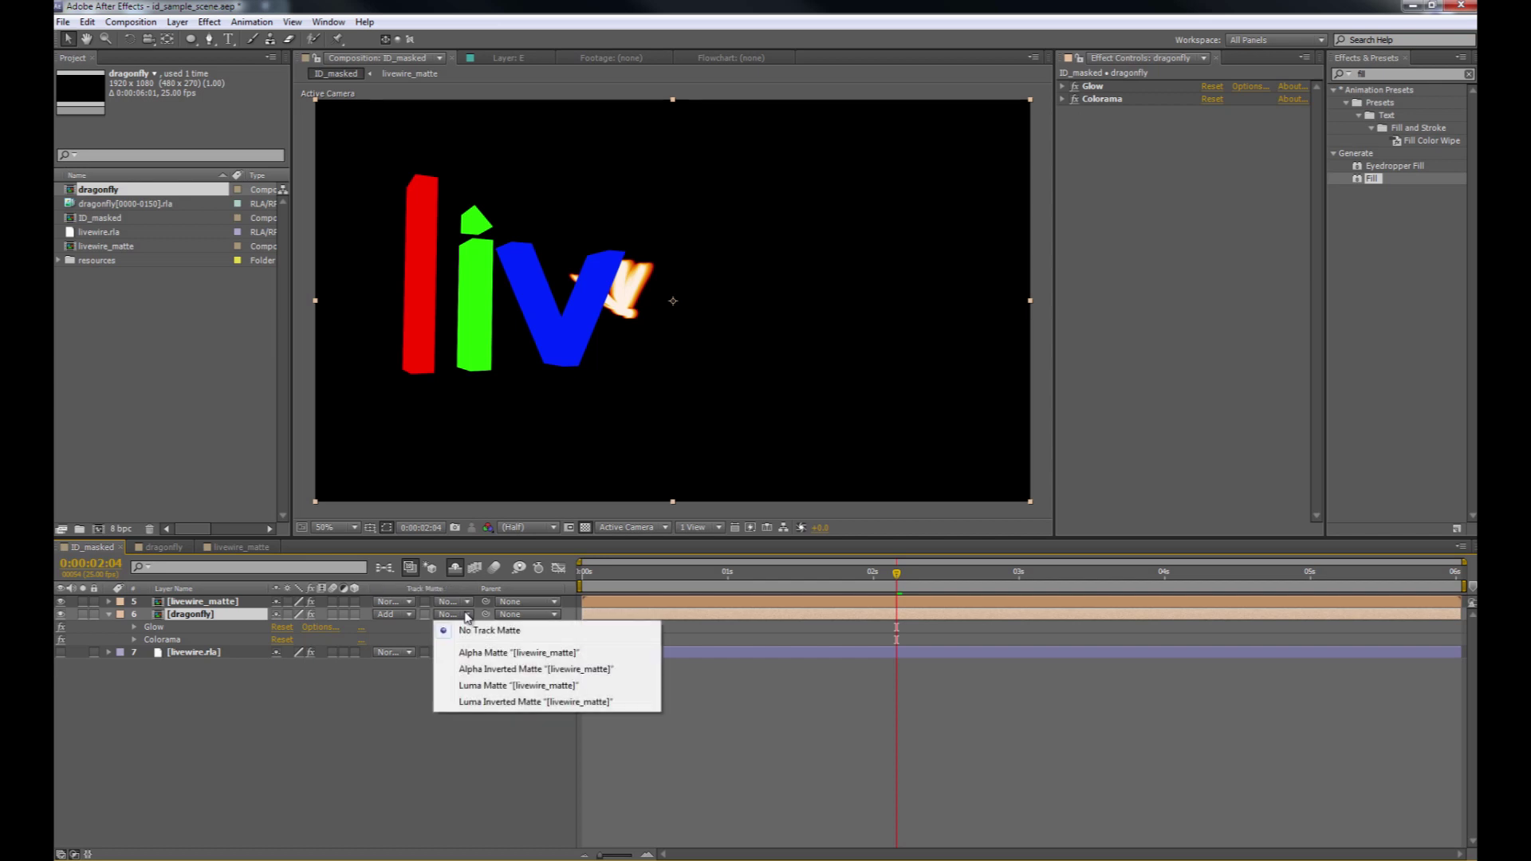
pyautogui.click(483, 670)
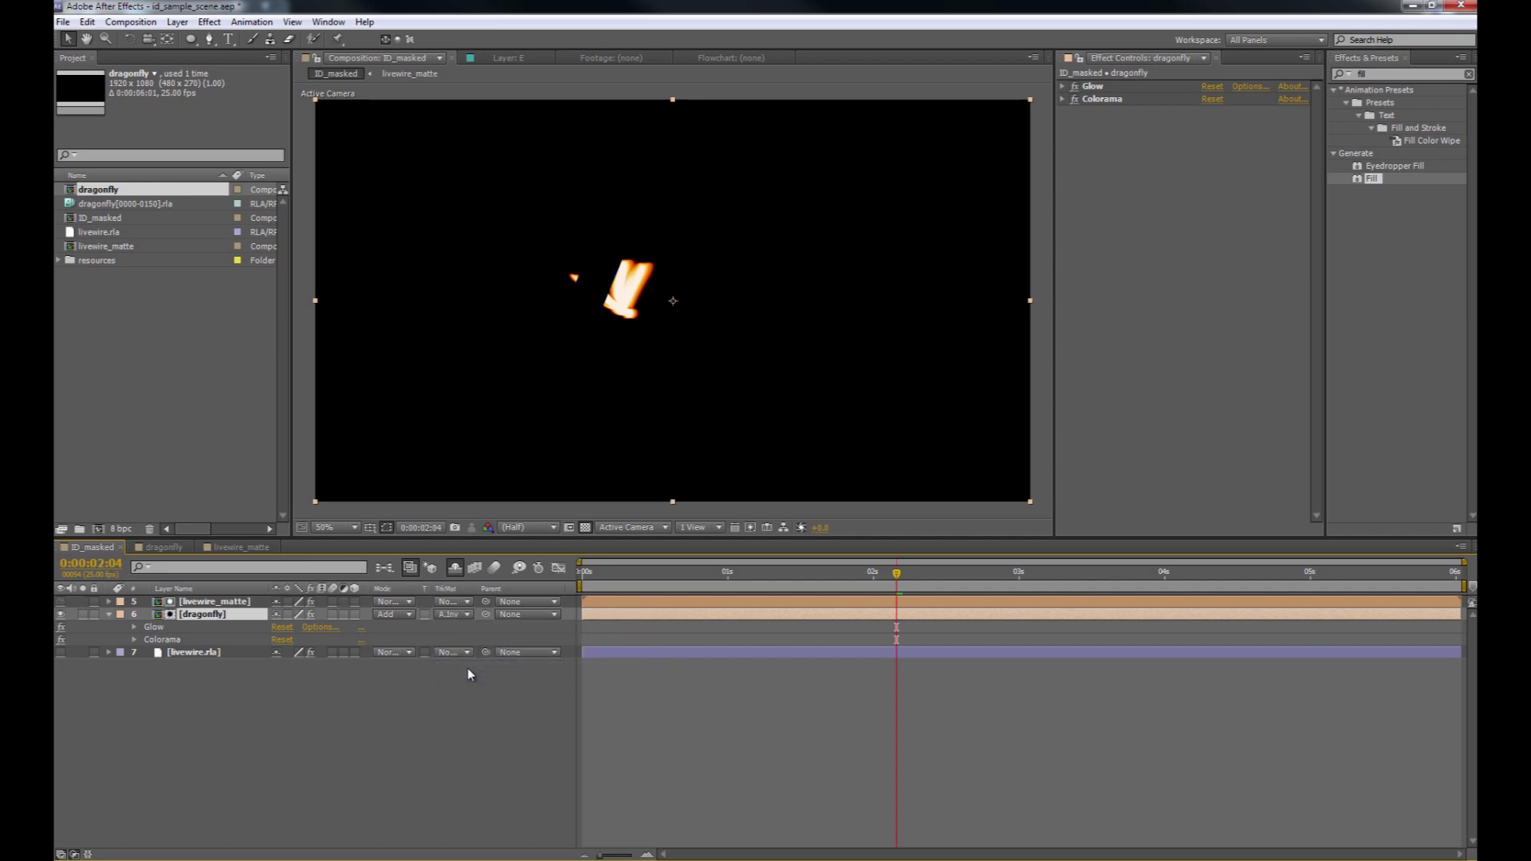
# Preview the masked dragonfly, then make livewire.rla visible and preview again
pyautogui.press('KP_0')
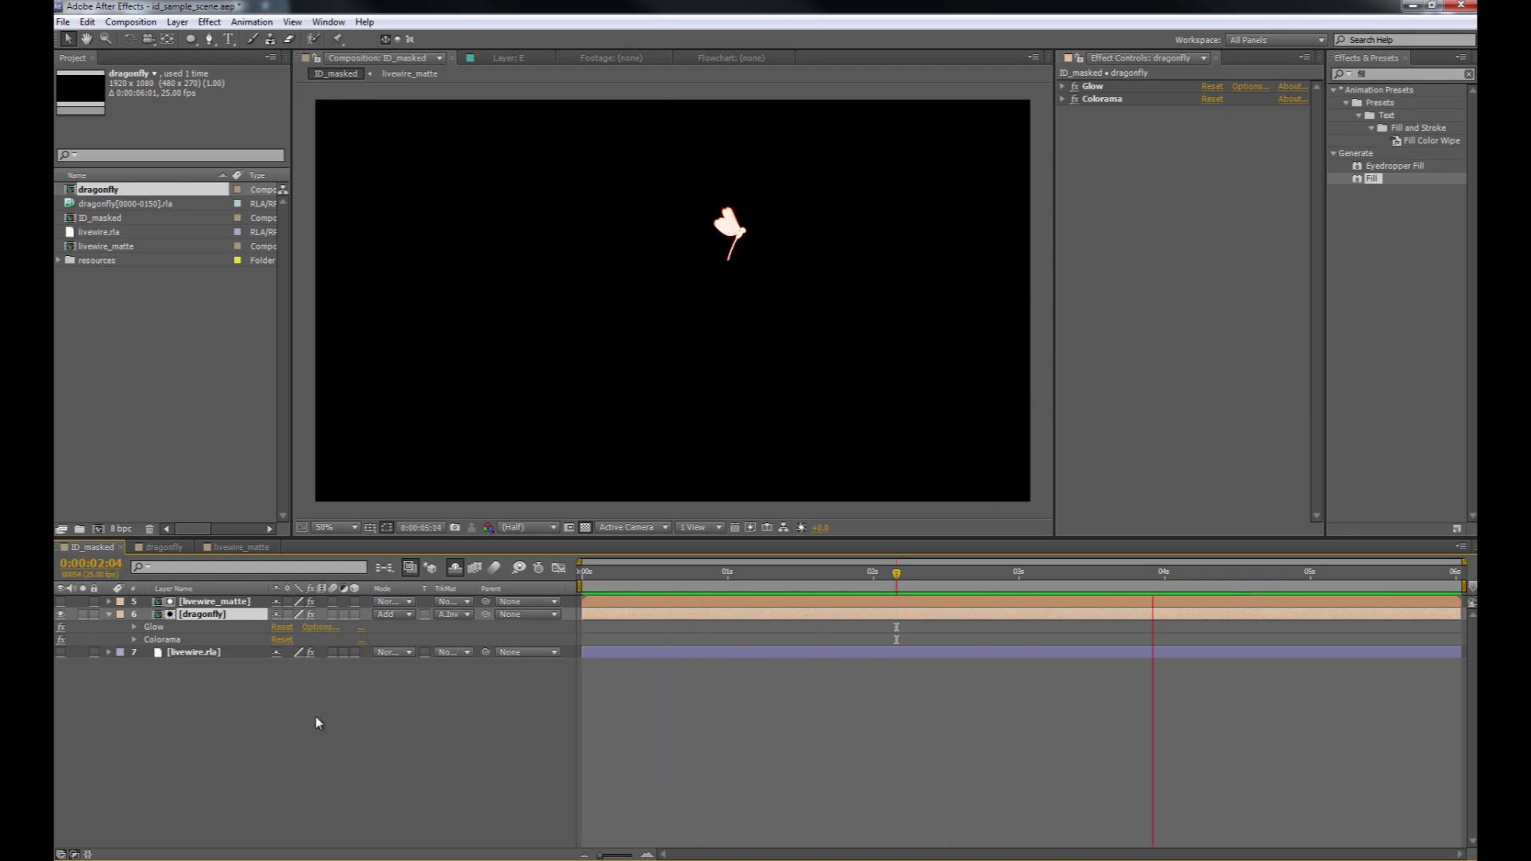
pyautogui.press('space')
pyautogui.click(60, 652)
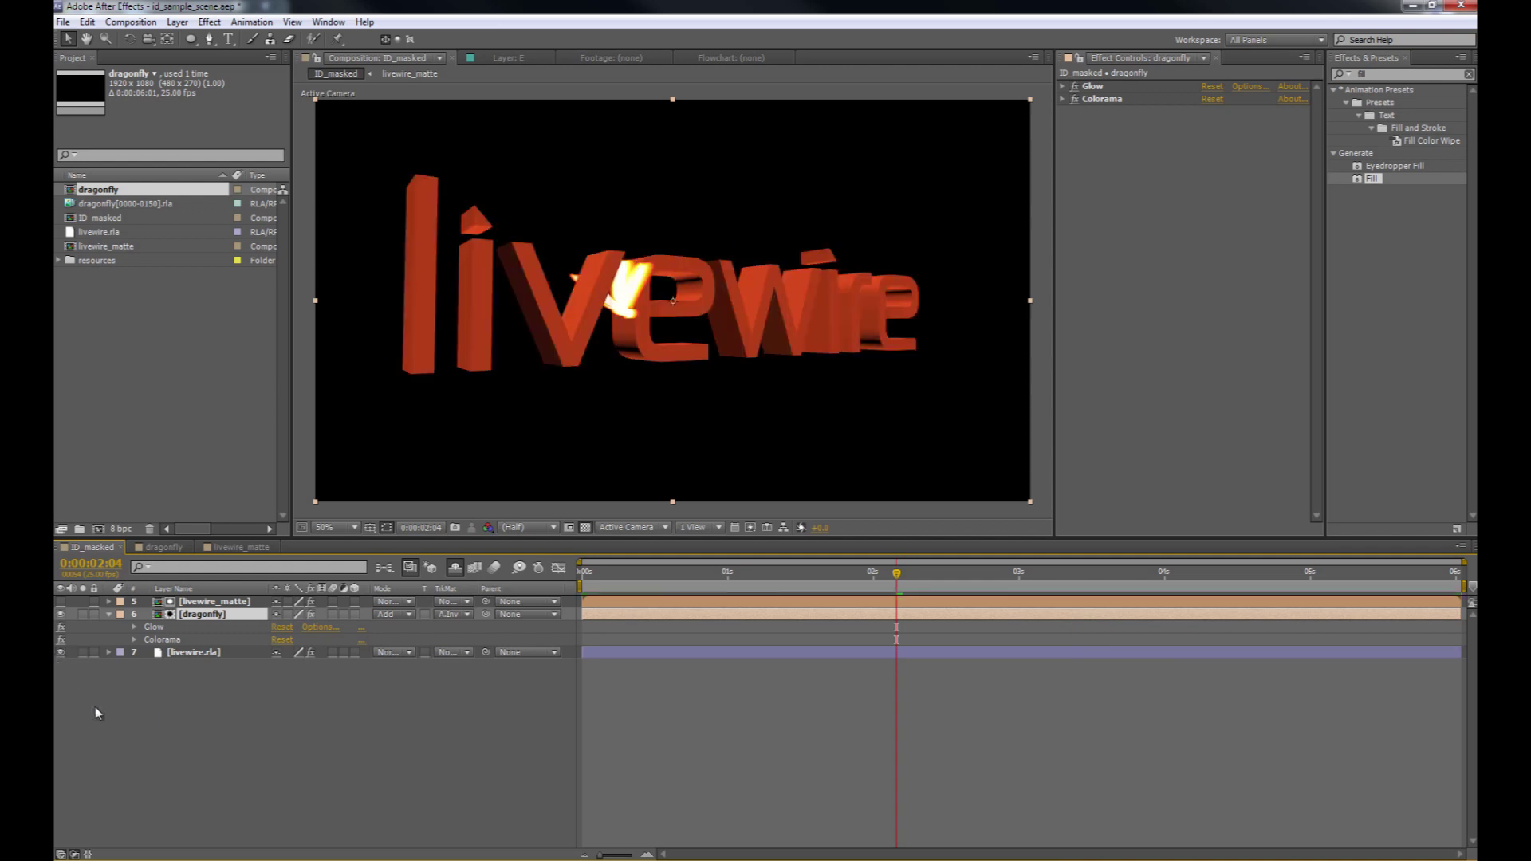
pyautogui.press('space')
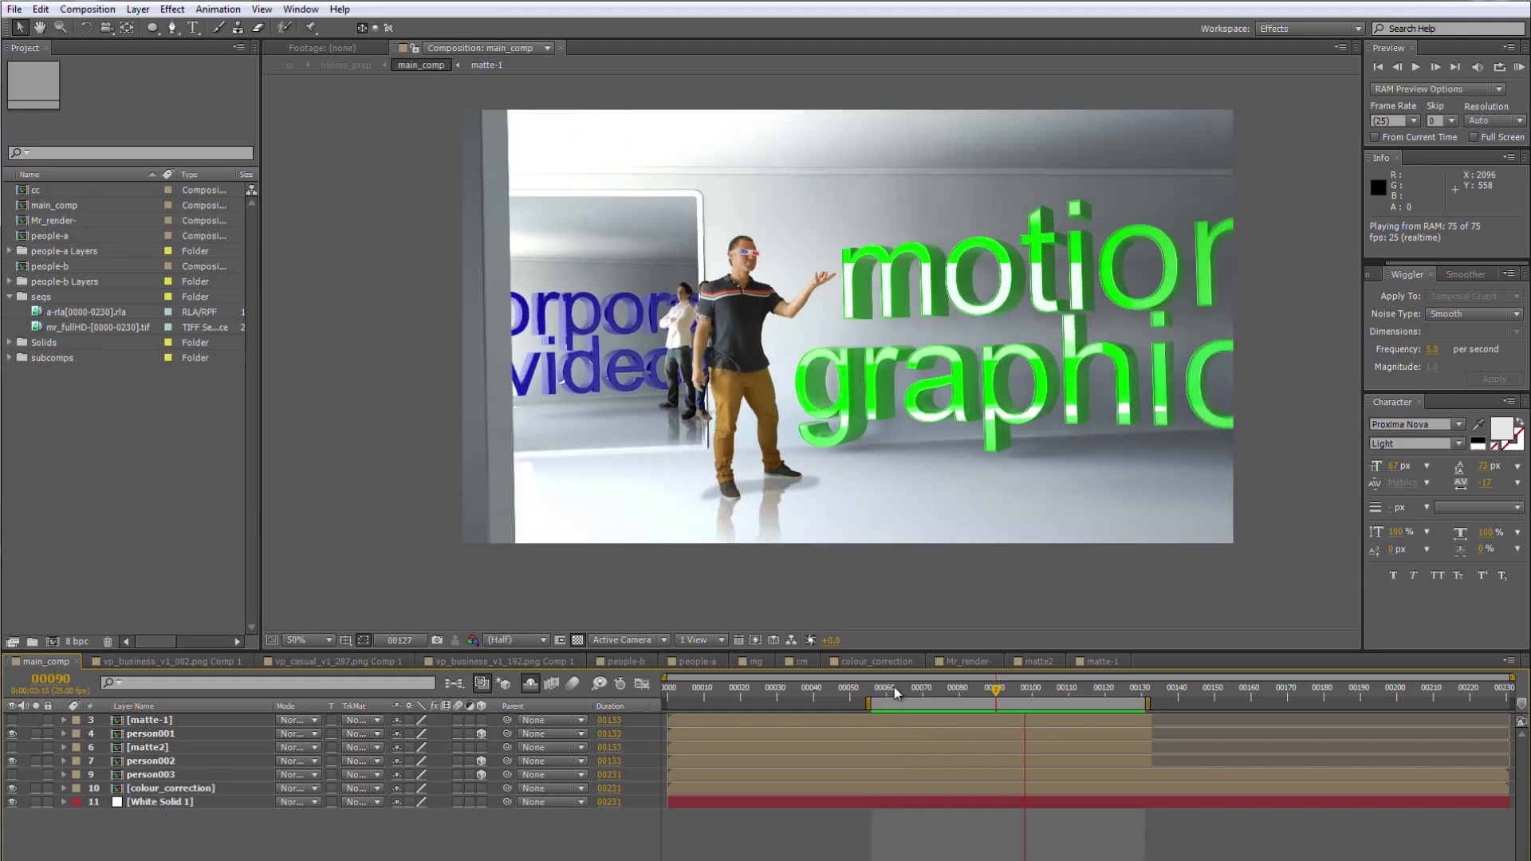
# Give person001 an Alpha Inverted track matte, unsolo it, and check occlusion around frames 91–113
pyautogui.click(917, 695)
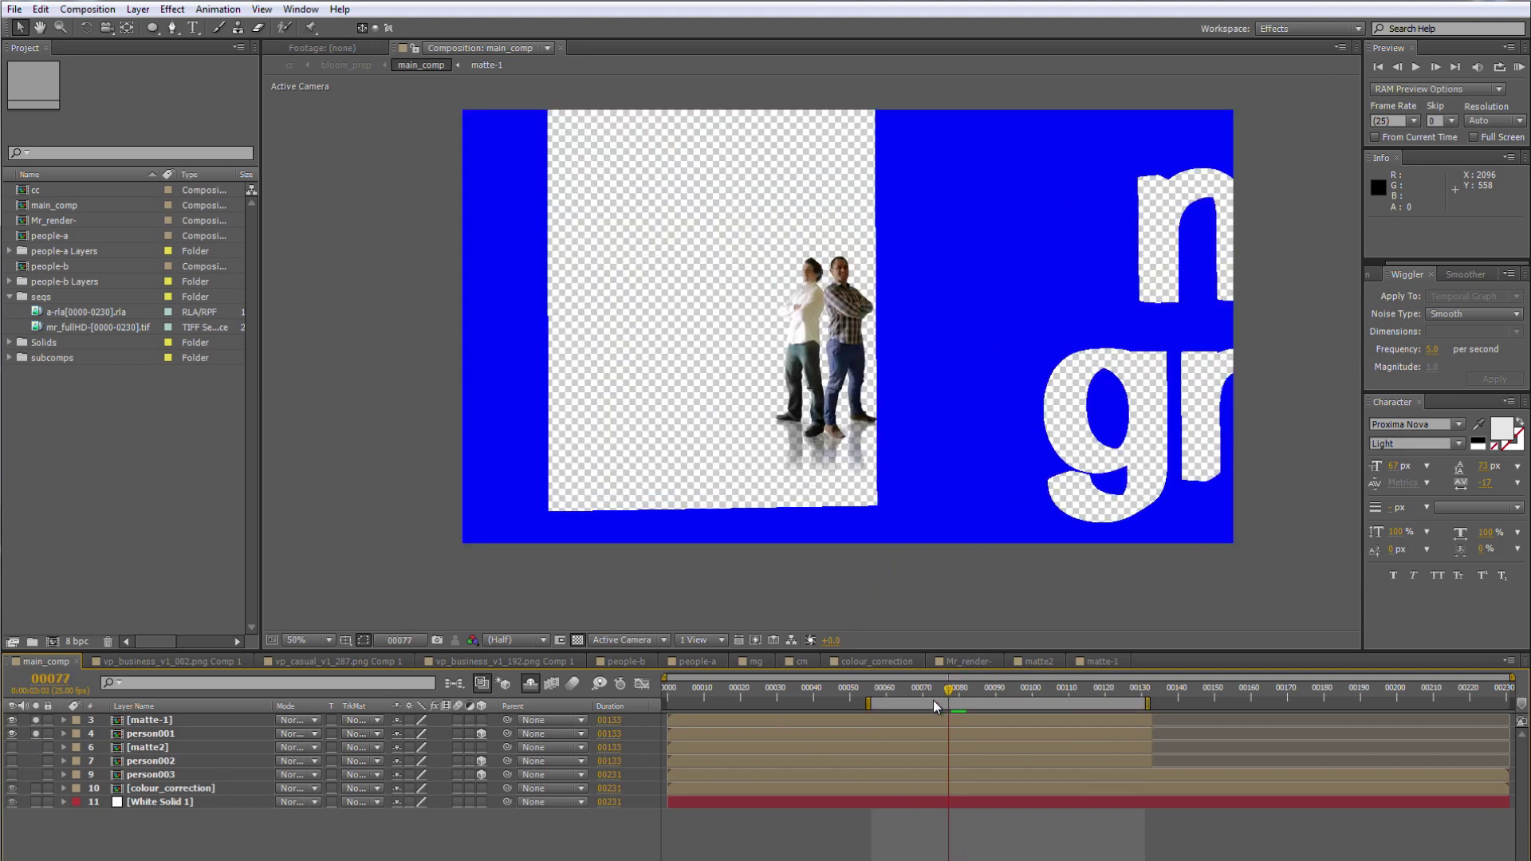
pyautogui.click(172, 734)
pyautogui.click(360, 734)
pyautogui.click(395, 805)
pyautogui.click(35, 734)
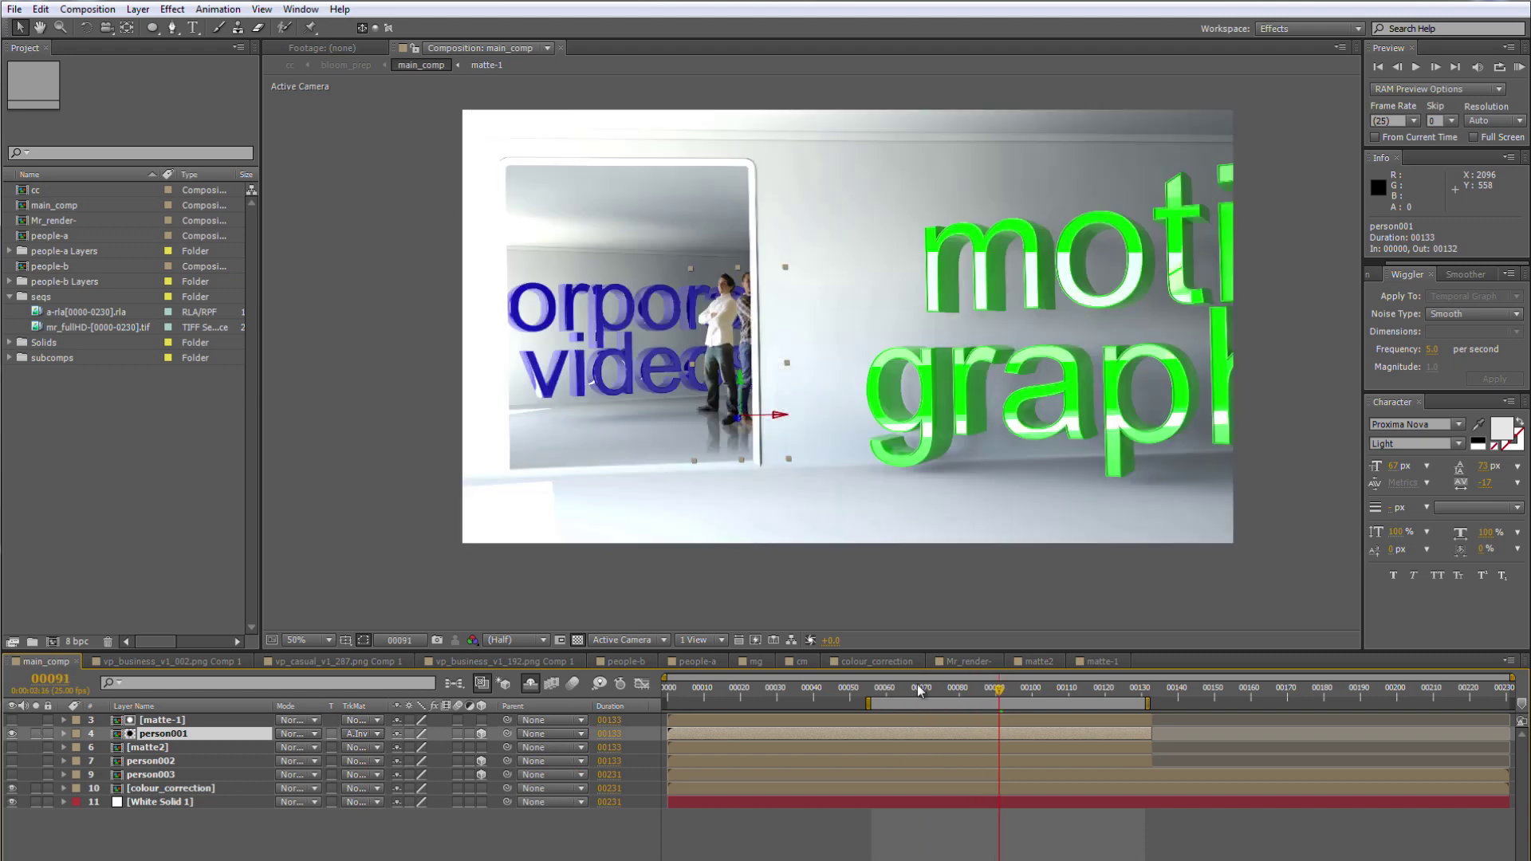
pyautogui.moveTo(998, 689); pyautogui.dragTo(1118, 711)
# Give person002 an Alpha Inverted track matte from matte2, then unsolo it
pyautogui.click(12, 747)
pyautogui.click(12, 748)
pyautogui.click(35, 760)
pyautogui.click(35, 747)
pyautogui.click(363, 761)
pyautogui.click(405, 821)
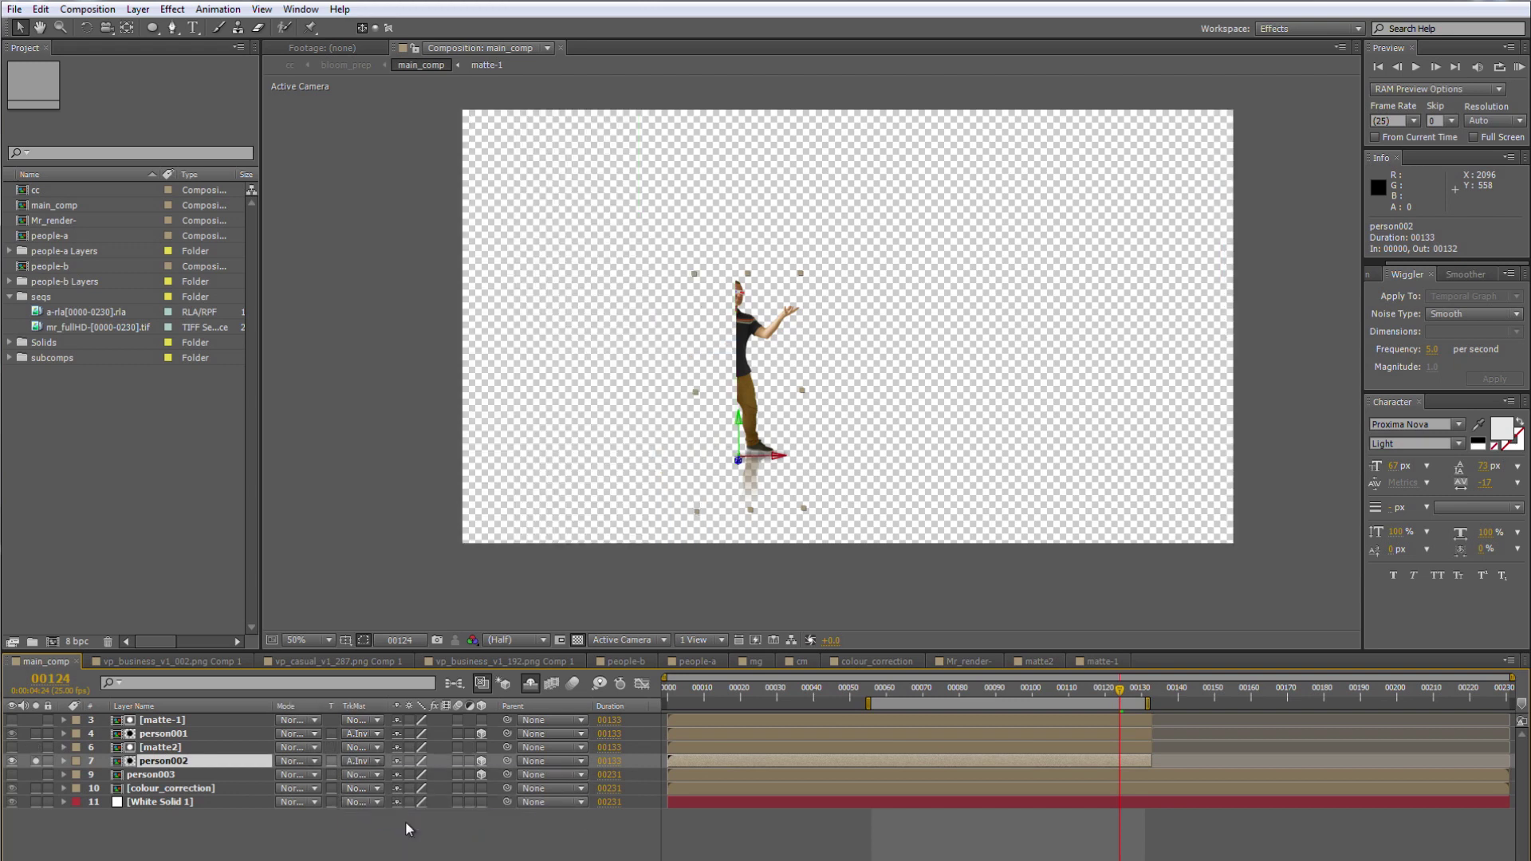
pyautogui.click(37, 761)
pyautogui.click(74, 823)
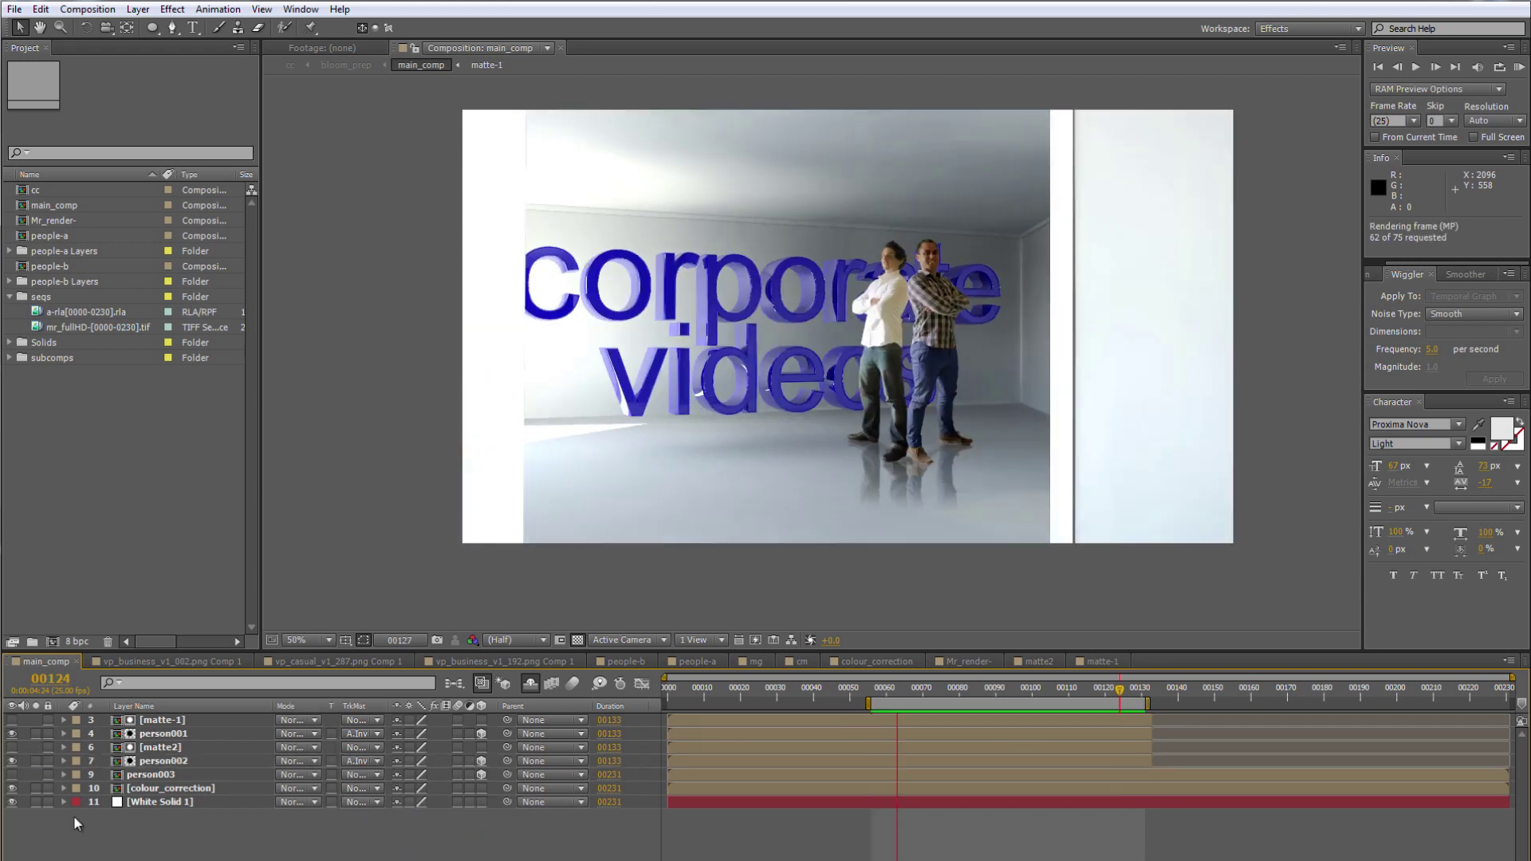